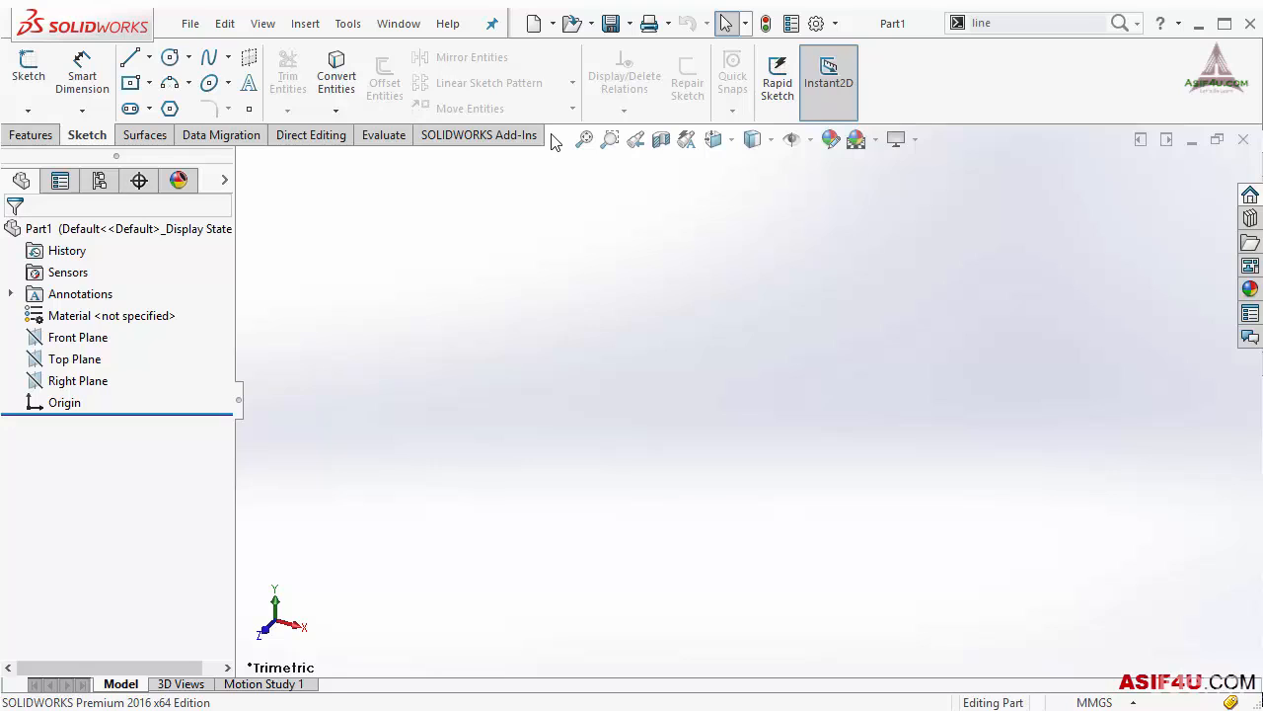
# Step: Open the toolbar customization settings and position the Customize dialog clear of the CommandManager tabs
pyautogui.rightClick(465, 60)
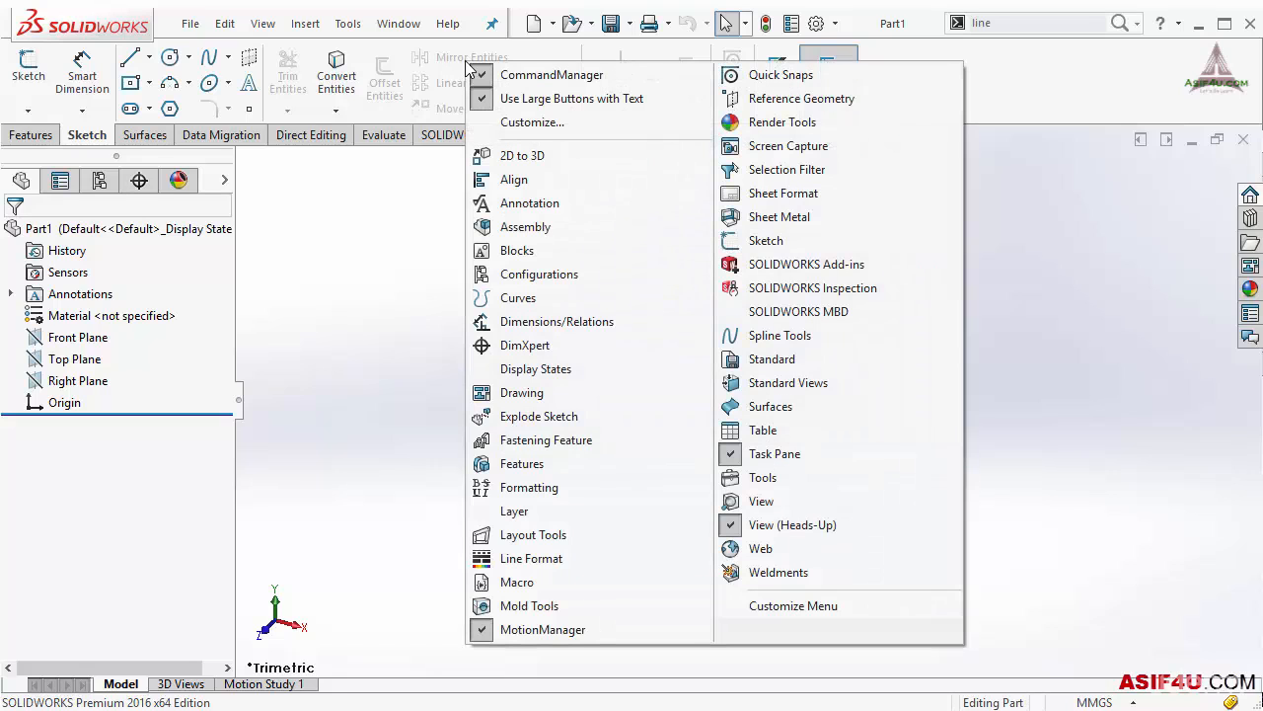
pyautogui.click(511, 123)
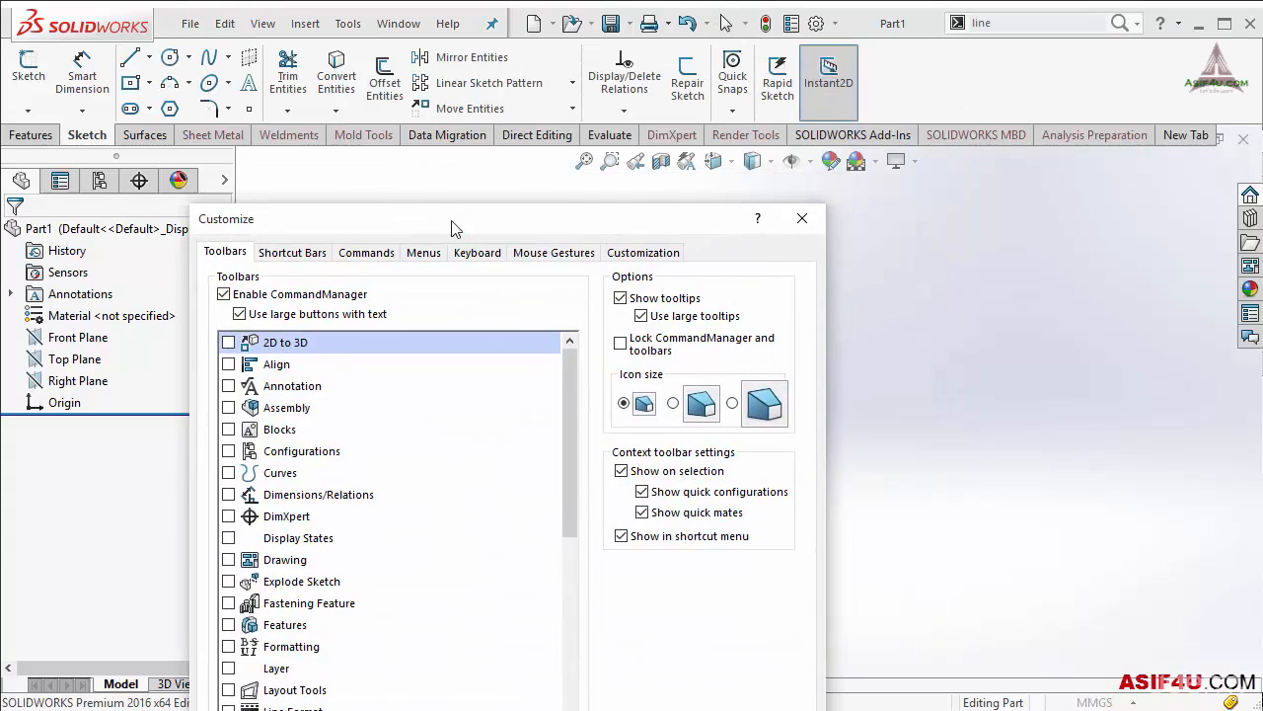
pyautogui.moveTo(452, 220); pyautogui.dragTo(452, 225)
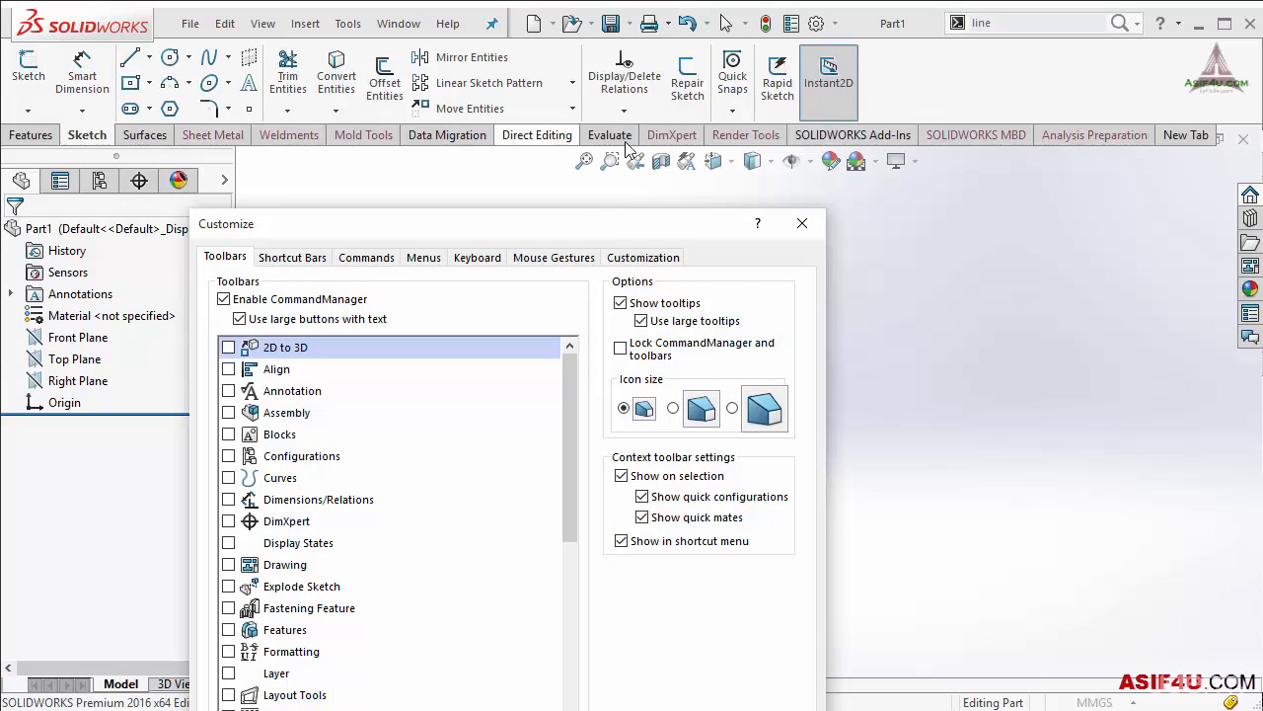
pyautogui.moveTo(658, 220); pyautogui.dragTo(684, 185)
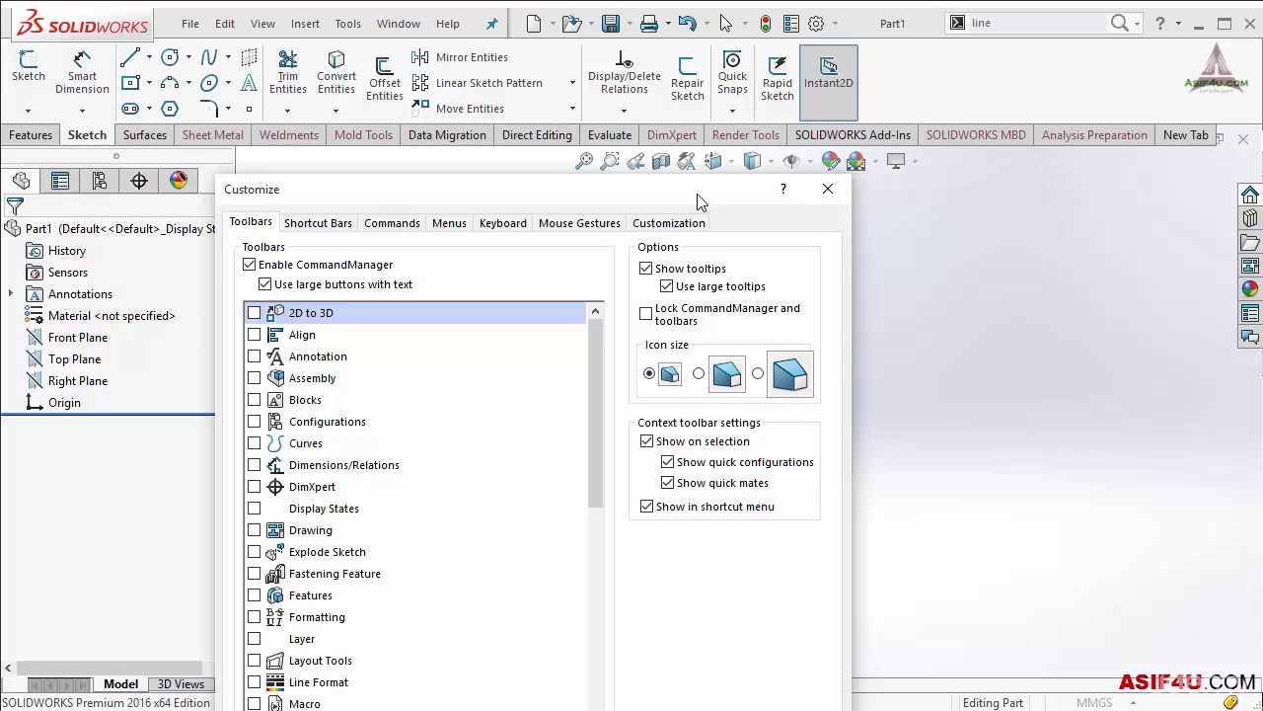
pyautogui.moveTo(662, 197); pyautogui.dragTo(483, 219)
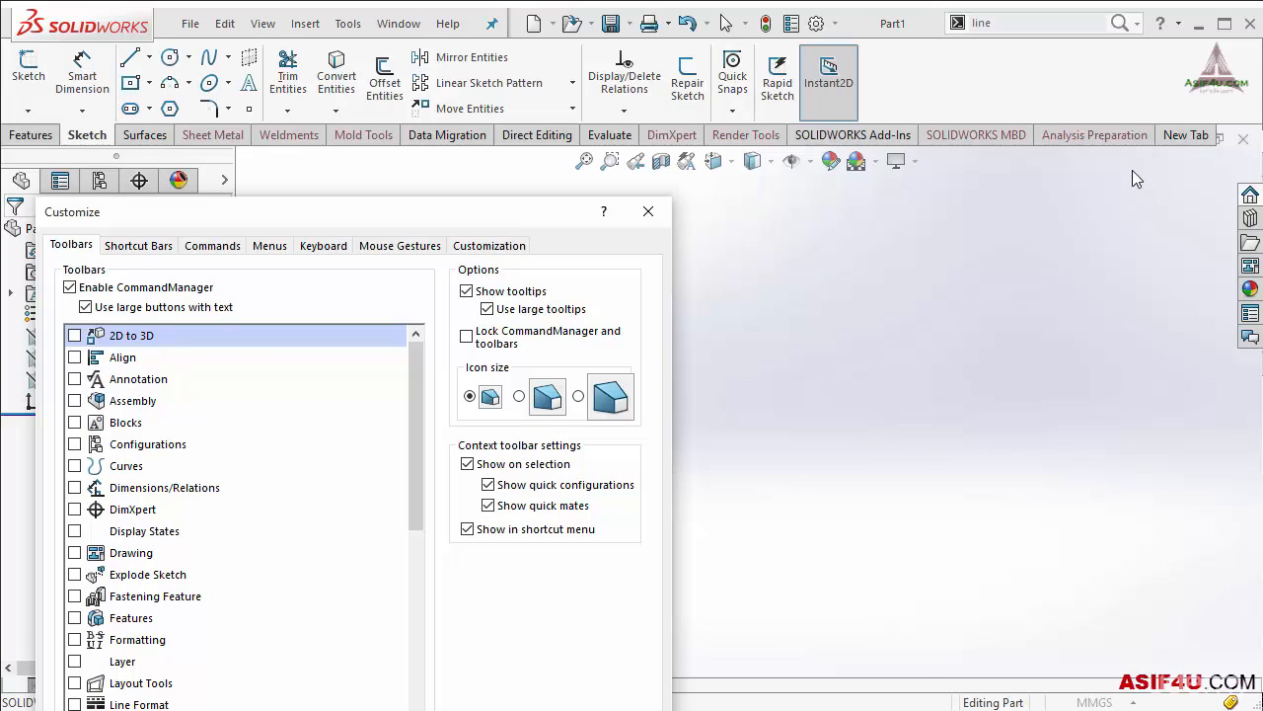
# Step: Add a Curves tab to the CommandManager and place it between Data Migration and Direct Editing
pyautogui.rightClick(1184, 144)
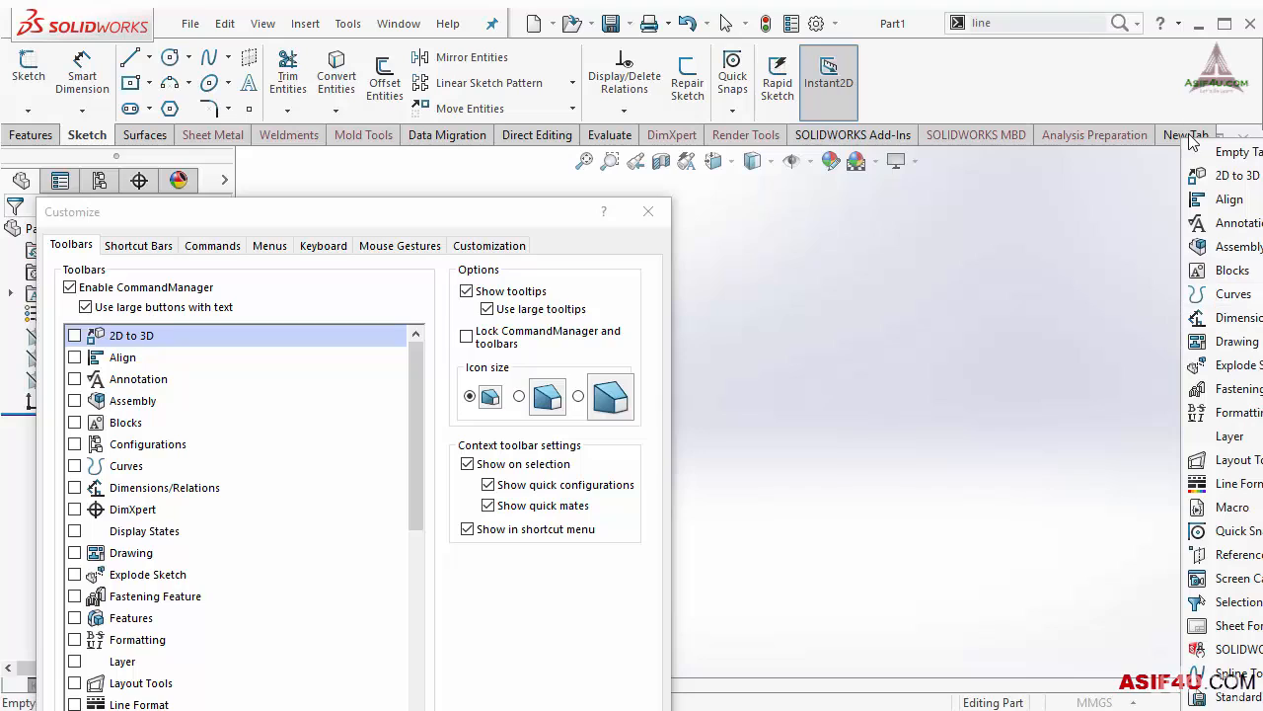
pyautogui.click(1206, 295)
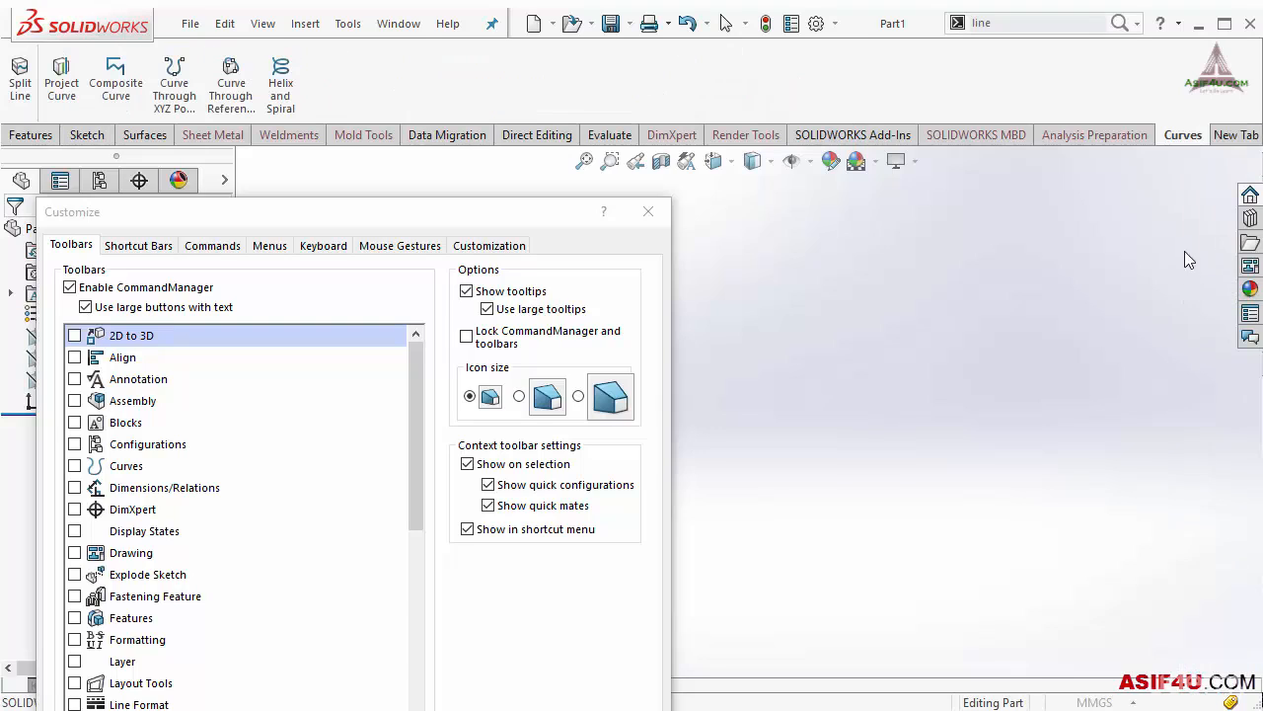
pyautogui.rightClick(1172, 139)
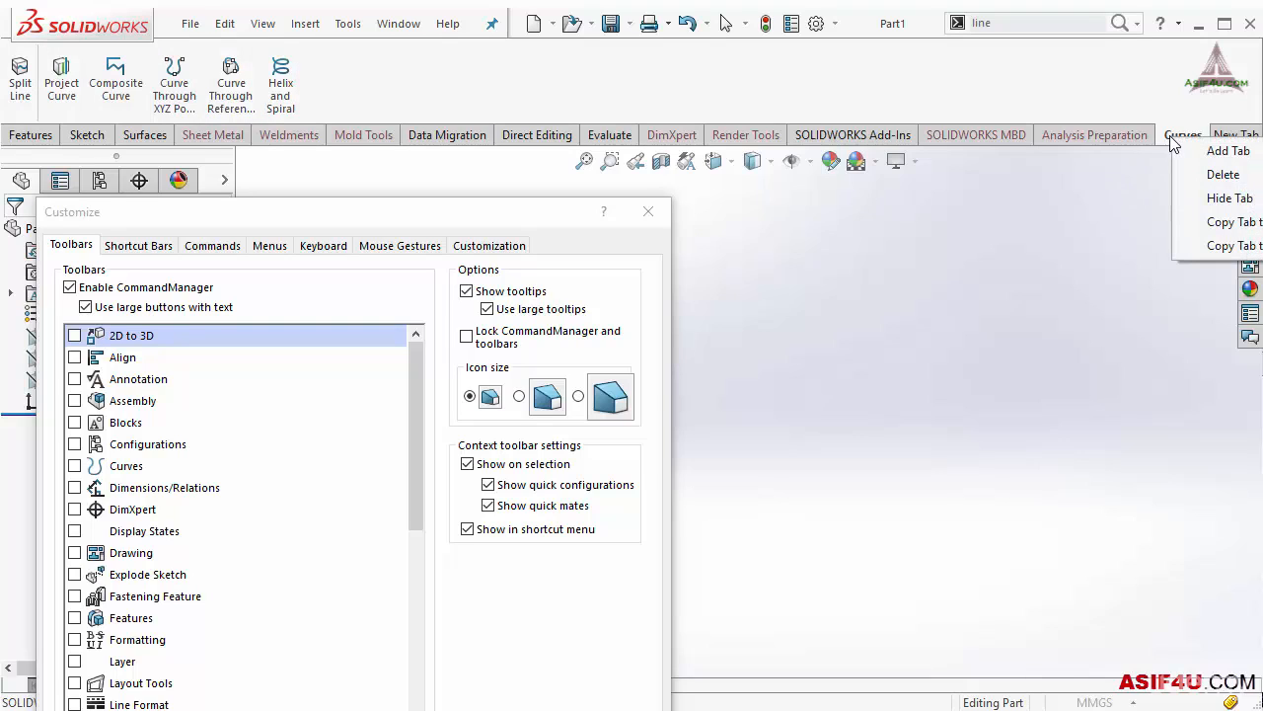
pyautogui.click(1156, 163)
pyautogui.moveTo(1179, 135); pyautogui.dragTo(521, 138)
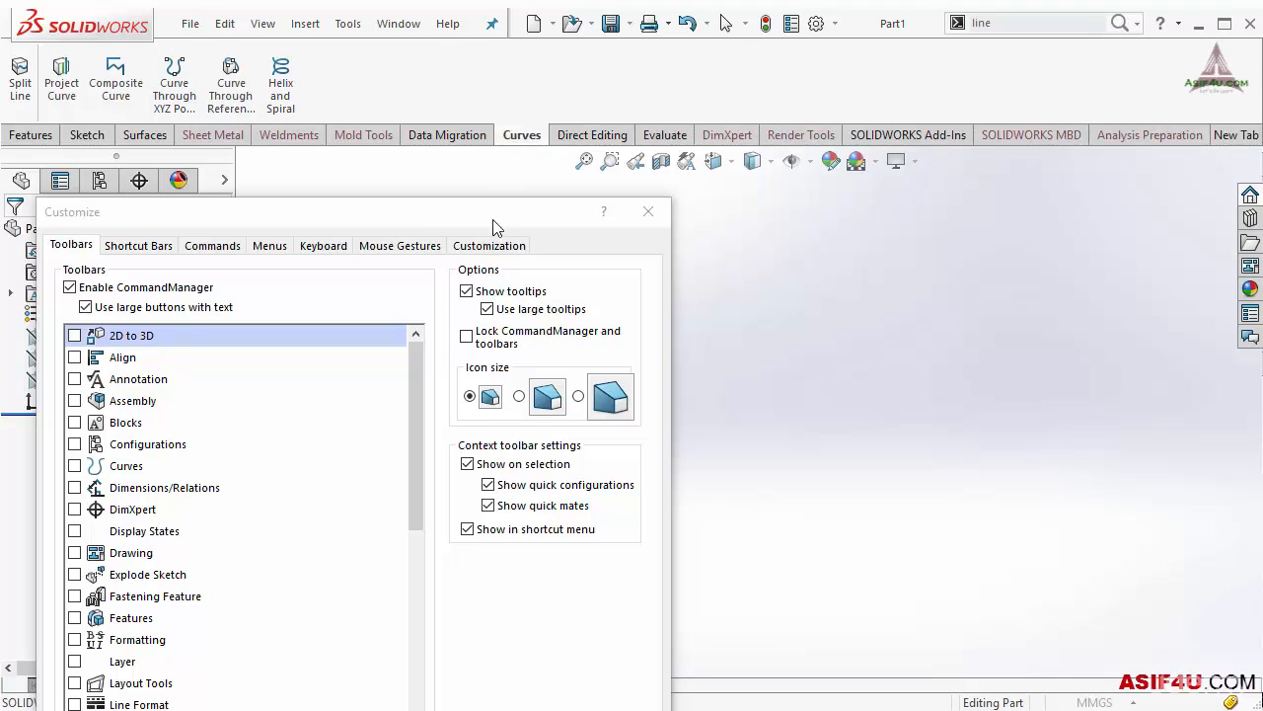
# Step: Add a Fastening Feature tab to the CommandManager directly after the Curves tab
pyautogui.rightClick(525, 146)
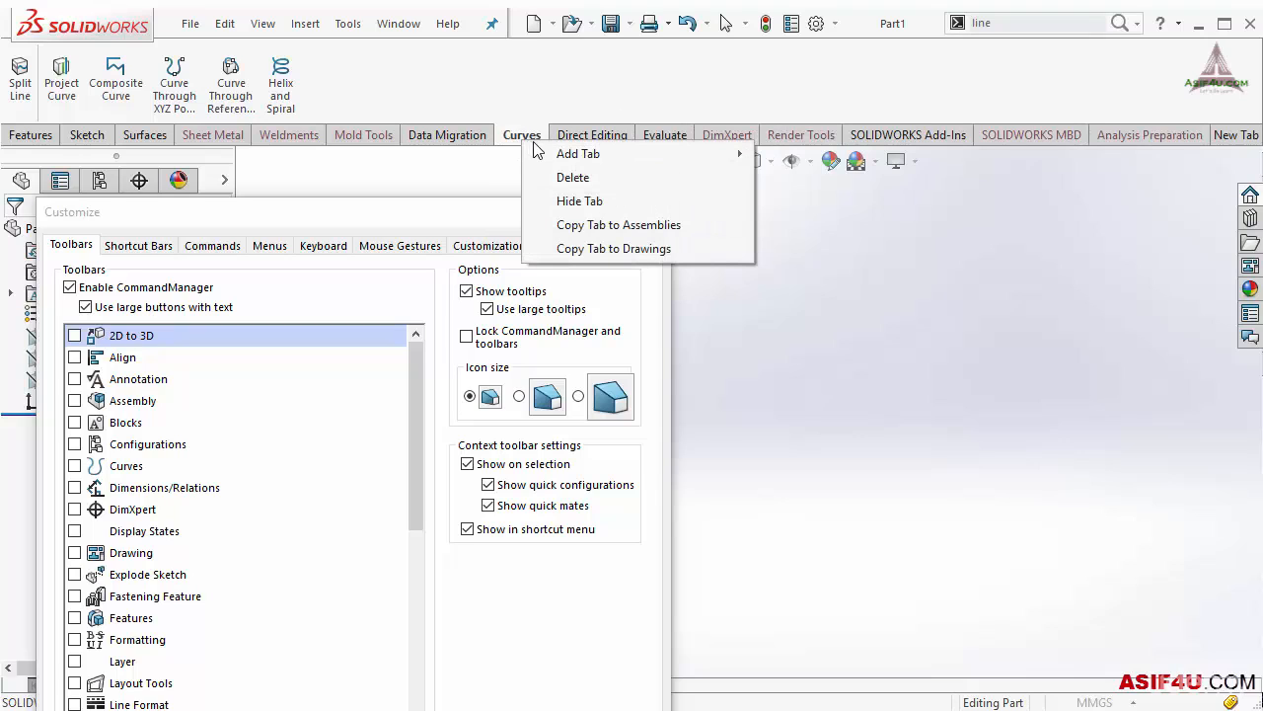
pyautogui.moveTo(554, 158)
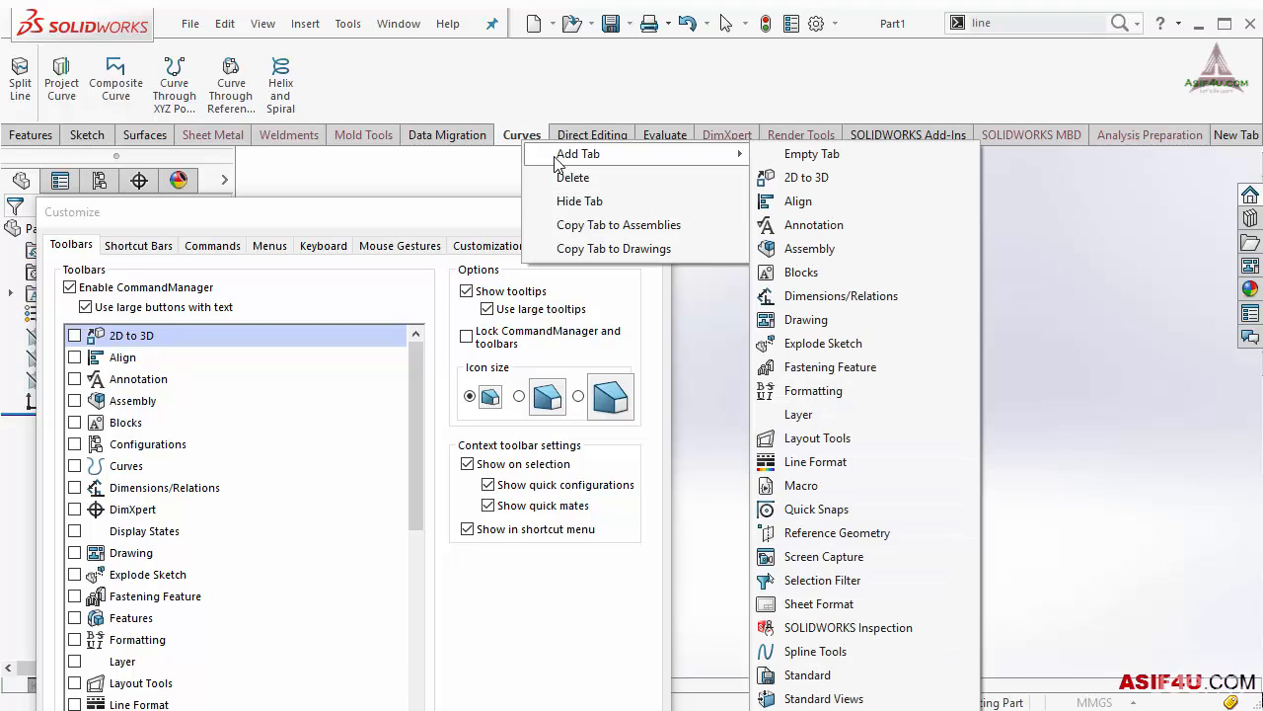
pyautogui.click(821, 371)
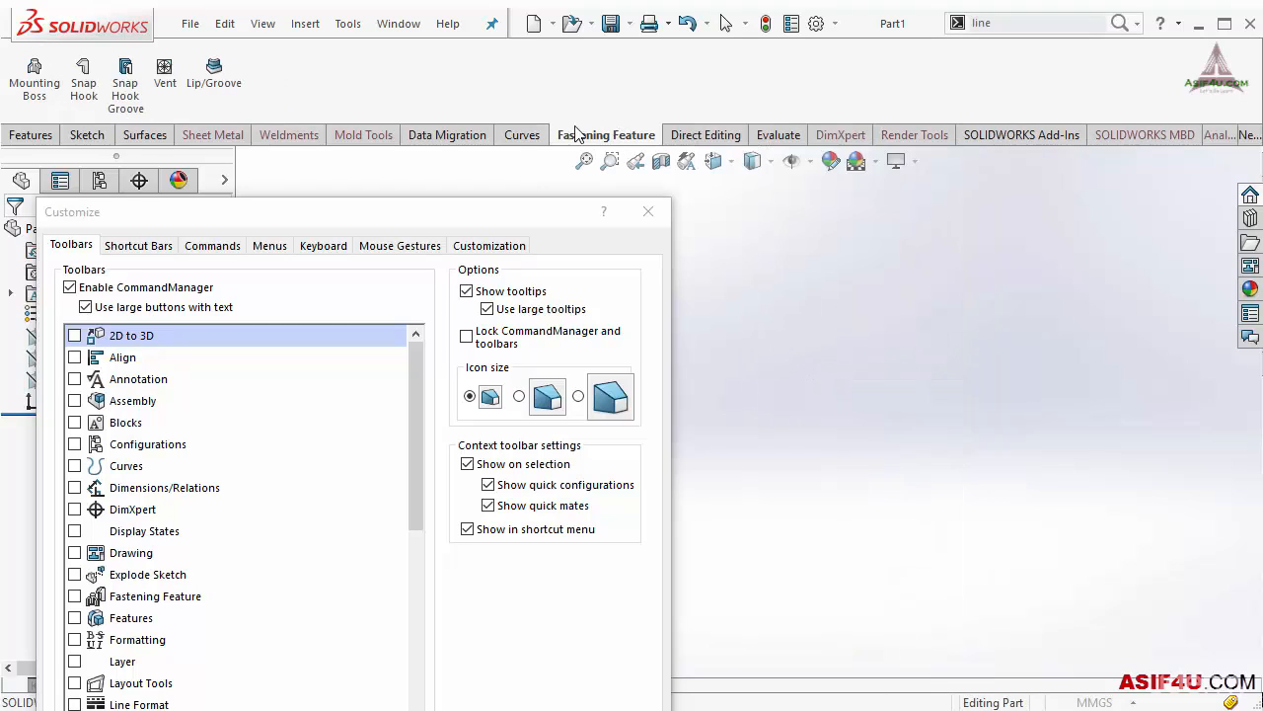
# Step: Delete the Curves tab from the CommandManager
pyautogui.click(529, 139)
pyautogui.rightClick(531, 145)
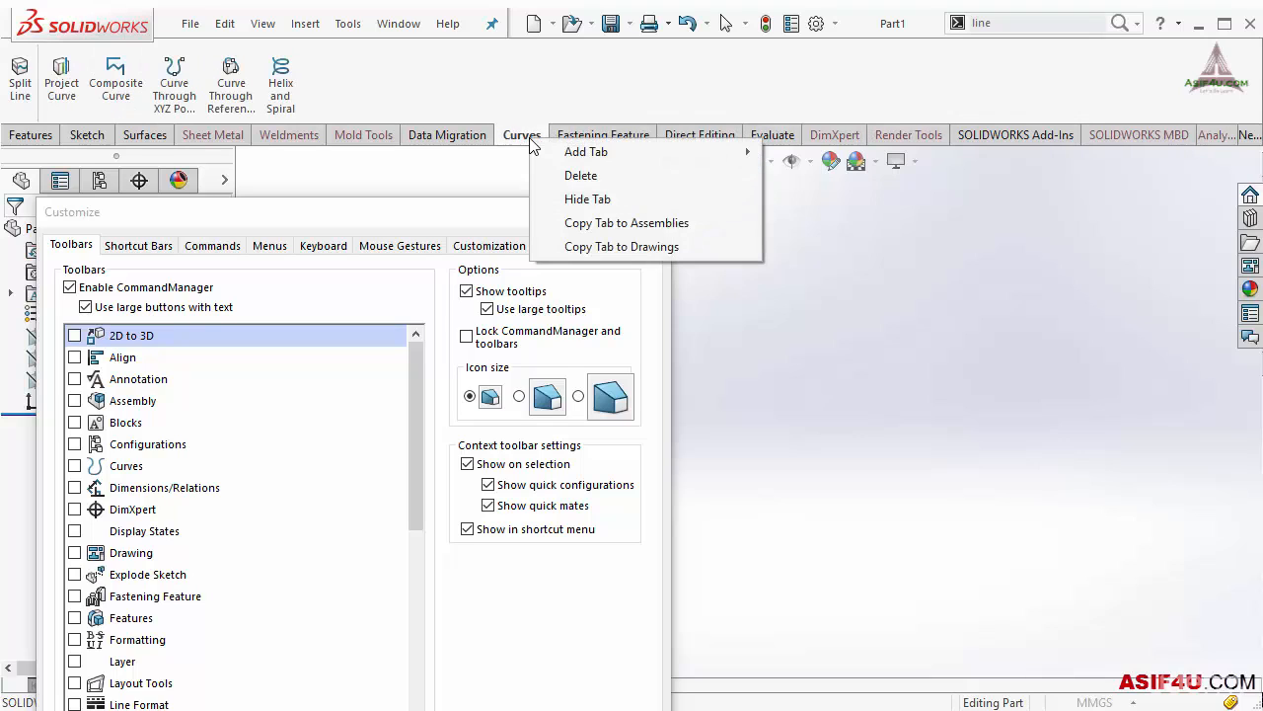
pyautogui.click(602, 177)
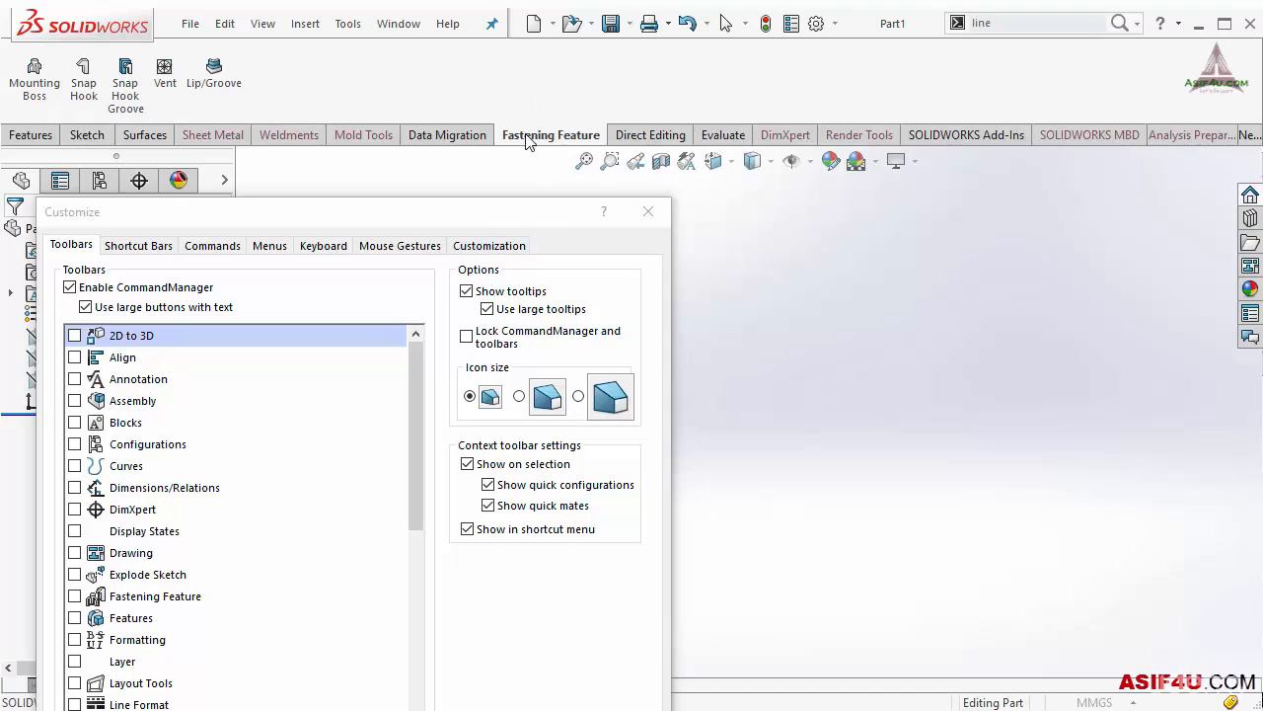
pyautogui.rightClick(569, 143)
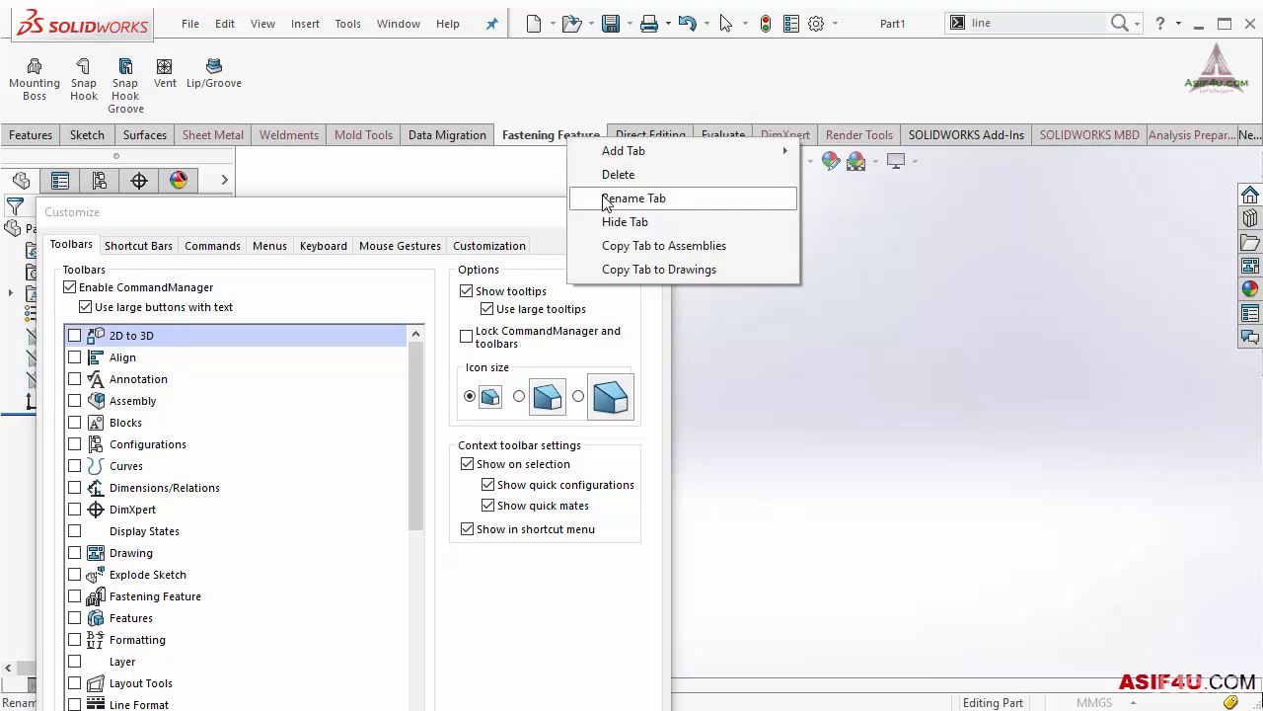
pyautogui.click(633, 199)
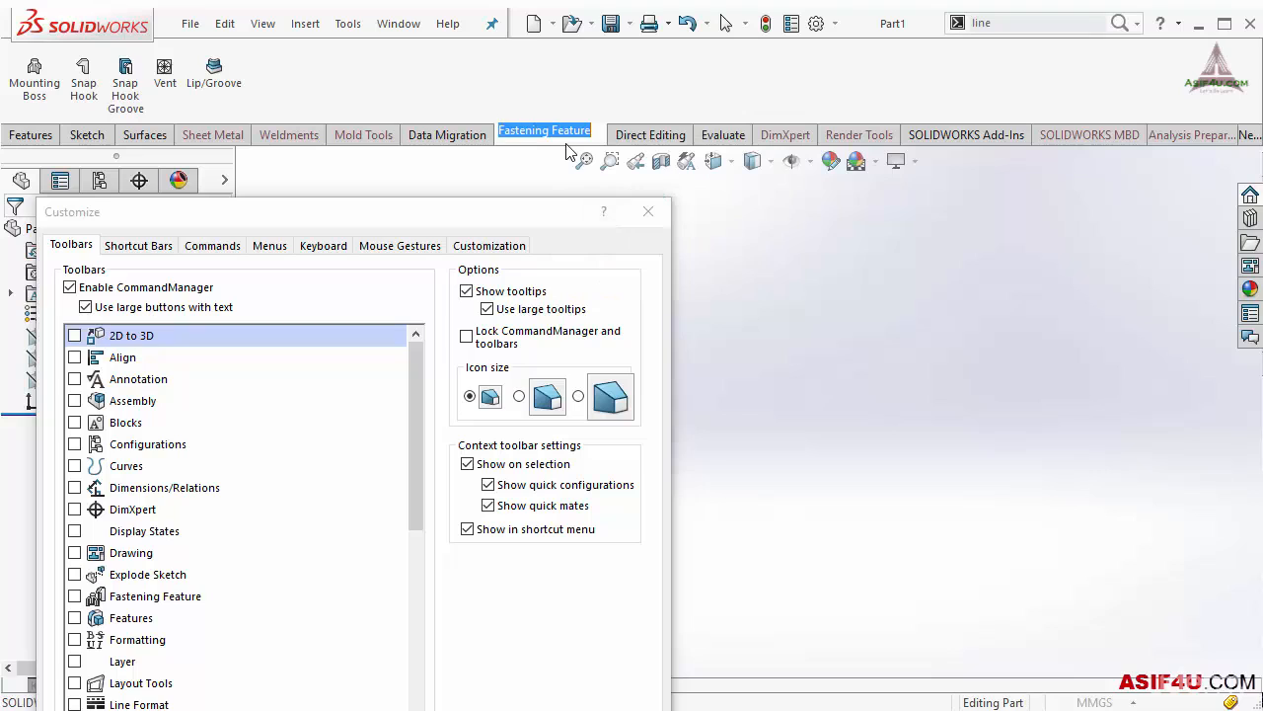
pyautogui.click(635, 103)
# Step: Delete the Fastening Feature tab from the CommandManager
pyautogui.rightClick(569, 143)
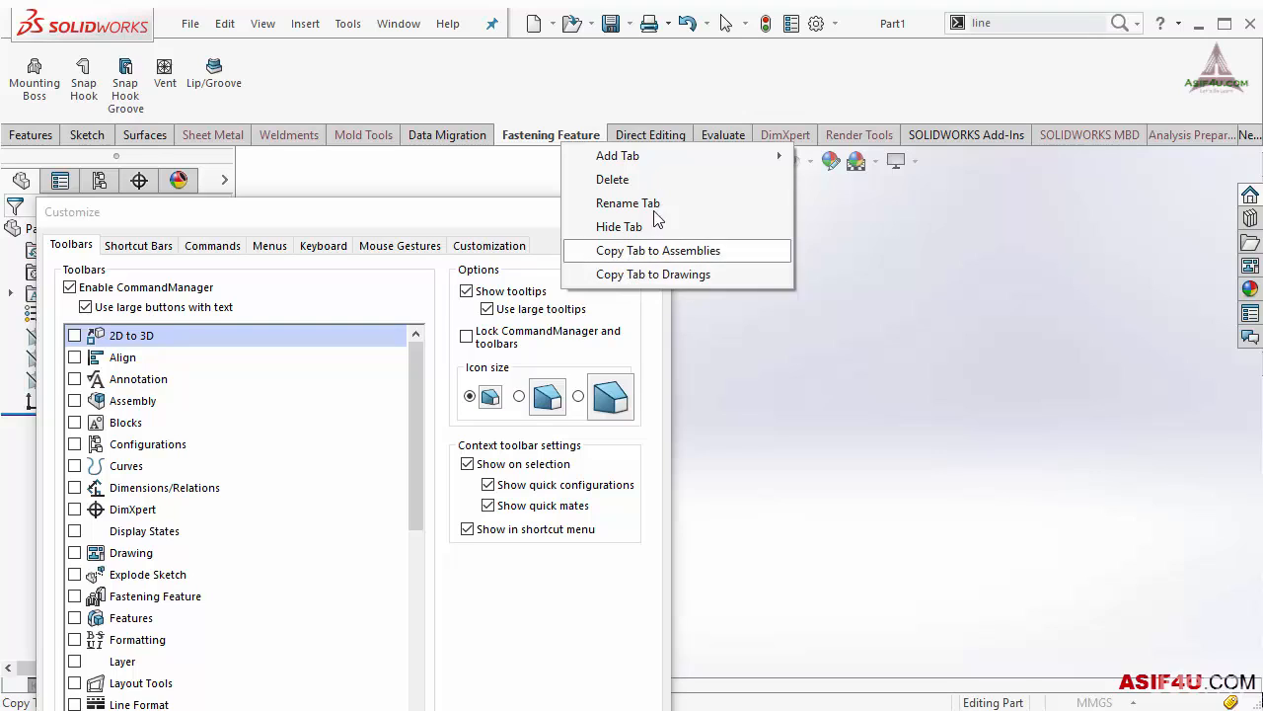
pyautogui.click(644, 115)
pyautogui.rightClick(543, 140)
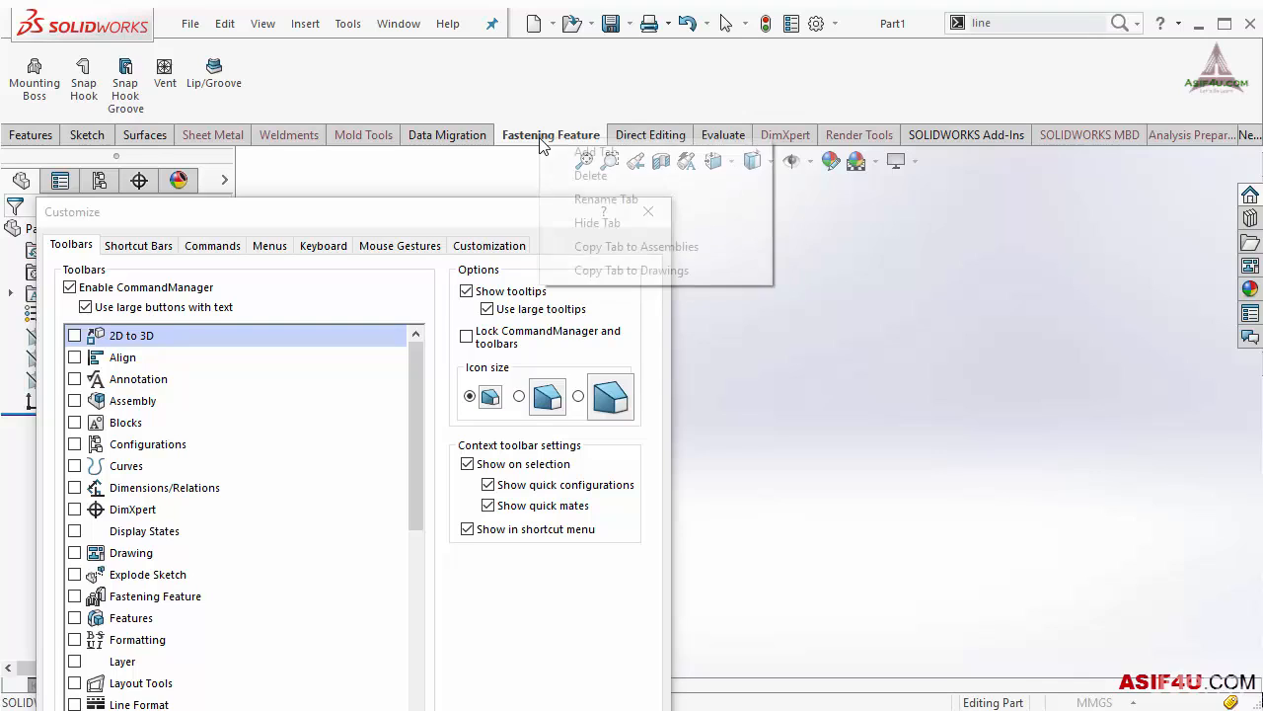
pyautogui.click(584, 176)
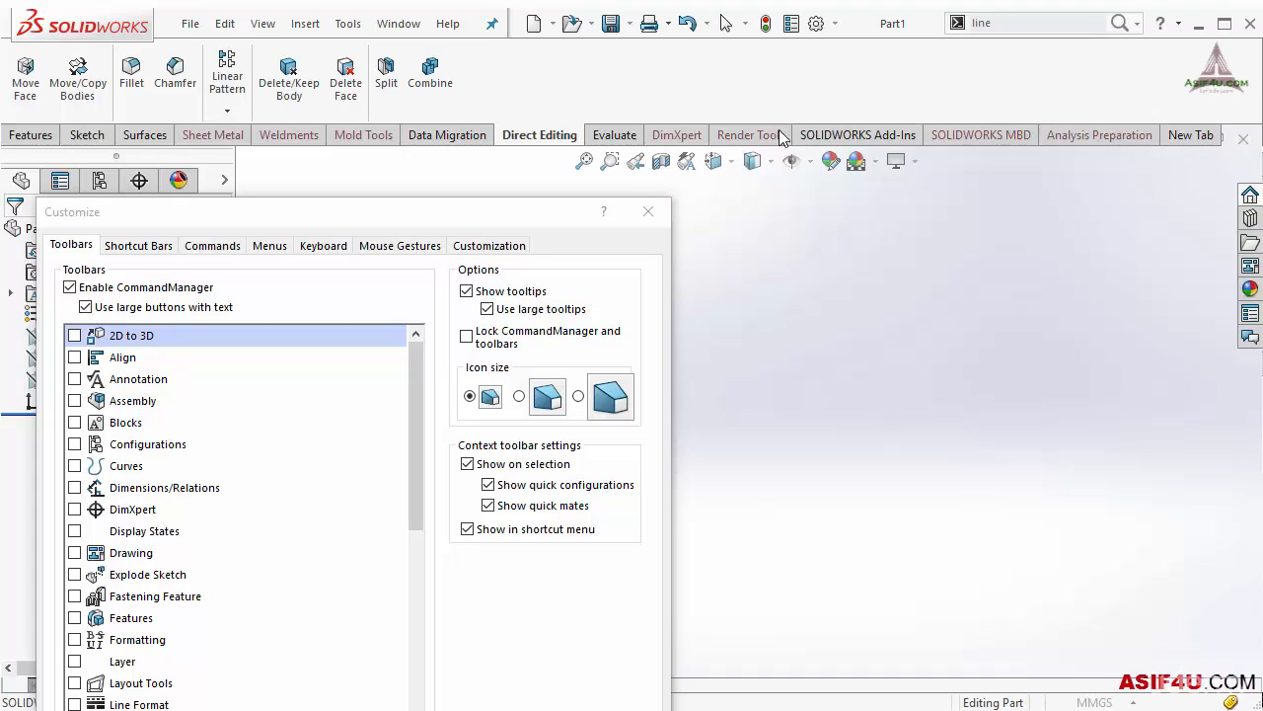
# Step: Create an empty CommandManager tab named Custom and place it between Direct Editing and Evaluate
pyautogui.click(1189, 146)
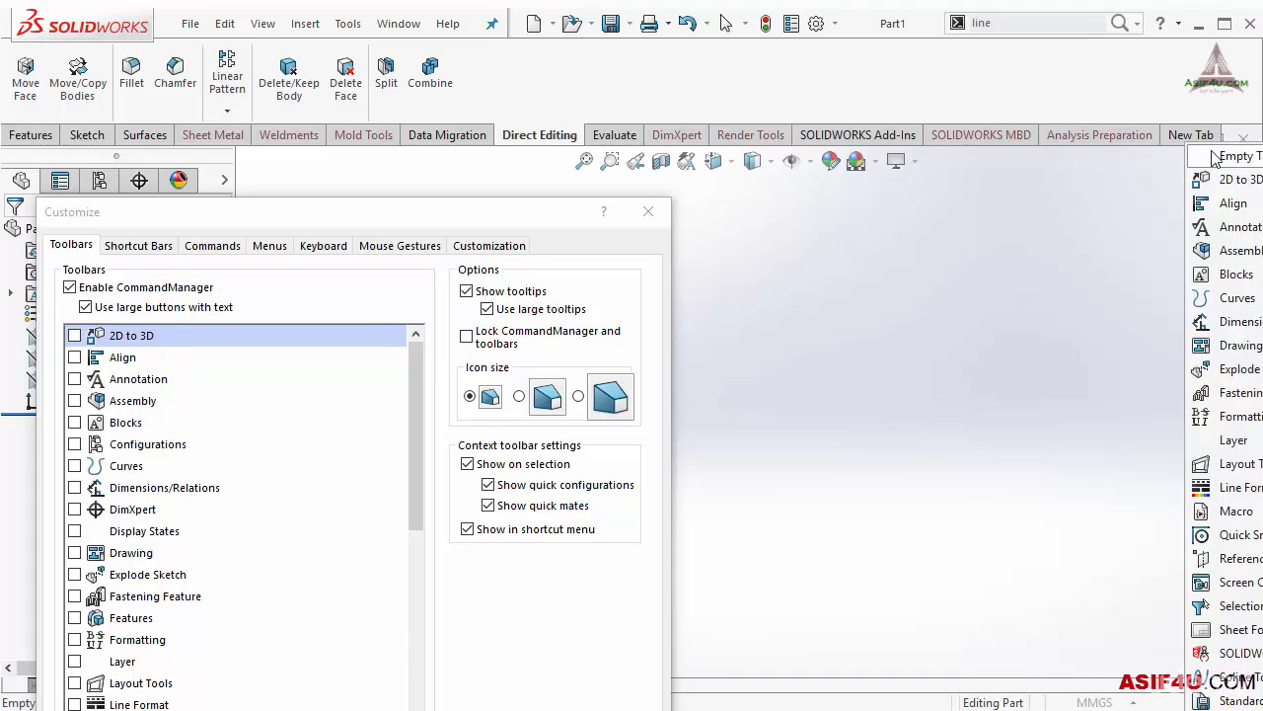
pyautogui.click(1221, 159)
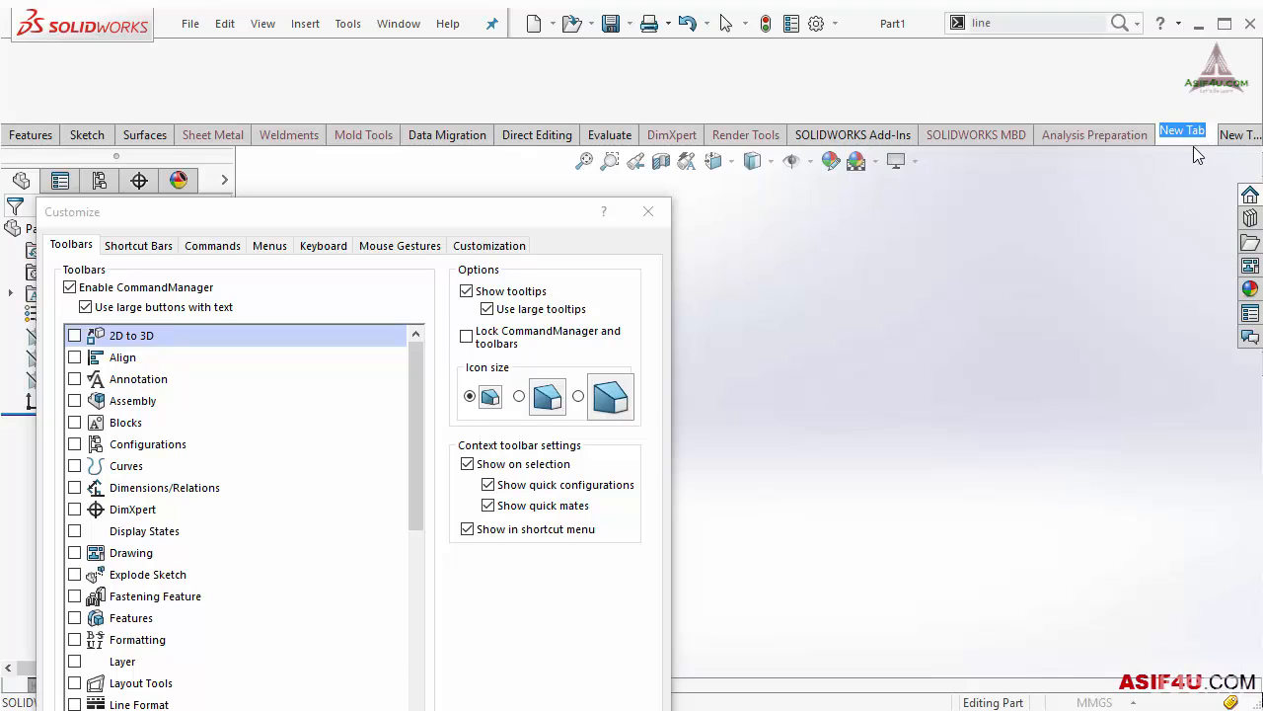
pyautogui.write('Custom')
pyautogui.press('Return')
pyautogui.moveTo(1178, 141); pyautogui.dragTo(631, 138)
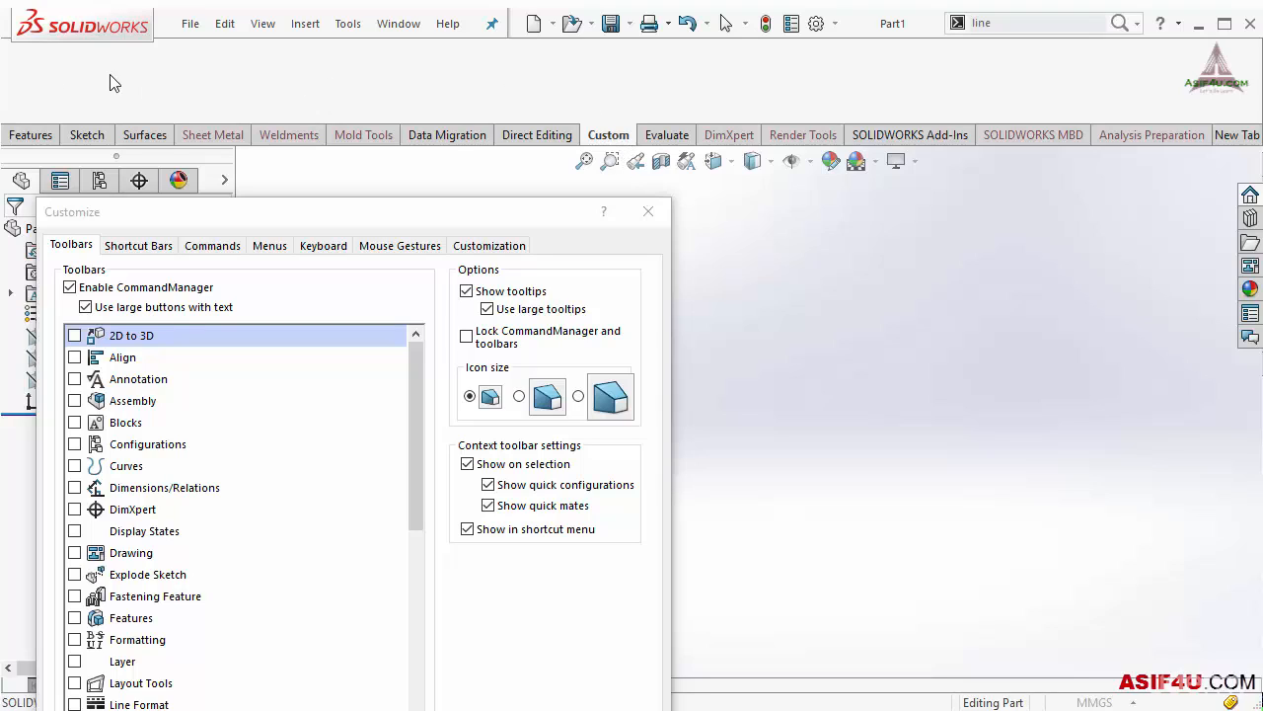
# Step: Add the Base Flange/Tab and Edge Flange commands from the Sheet Metal category to the Custom tab
pyautogui.moveTo(293, 214); pyautogui.dragTo(493, 194)
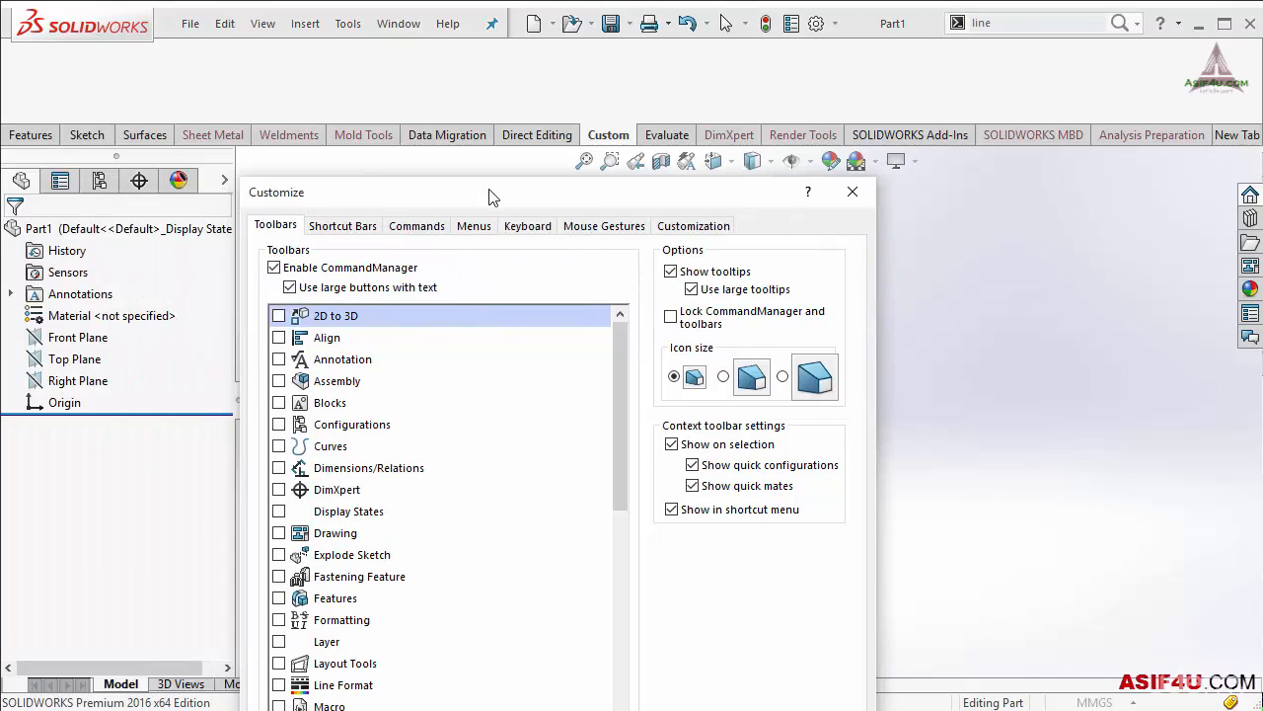
pyautogui.click(416, 228)
pyautogui.click(341, 504)
pyautogui.scroll(-2, 341, 530)
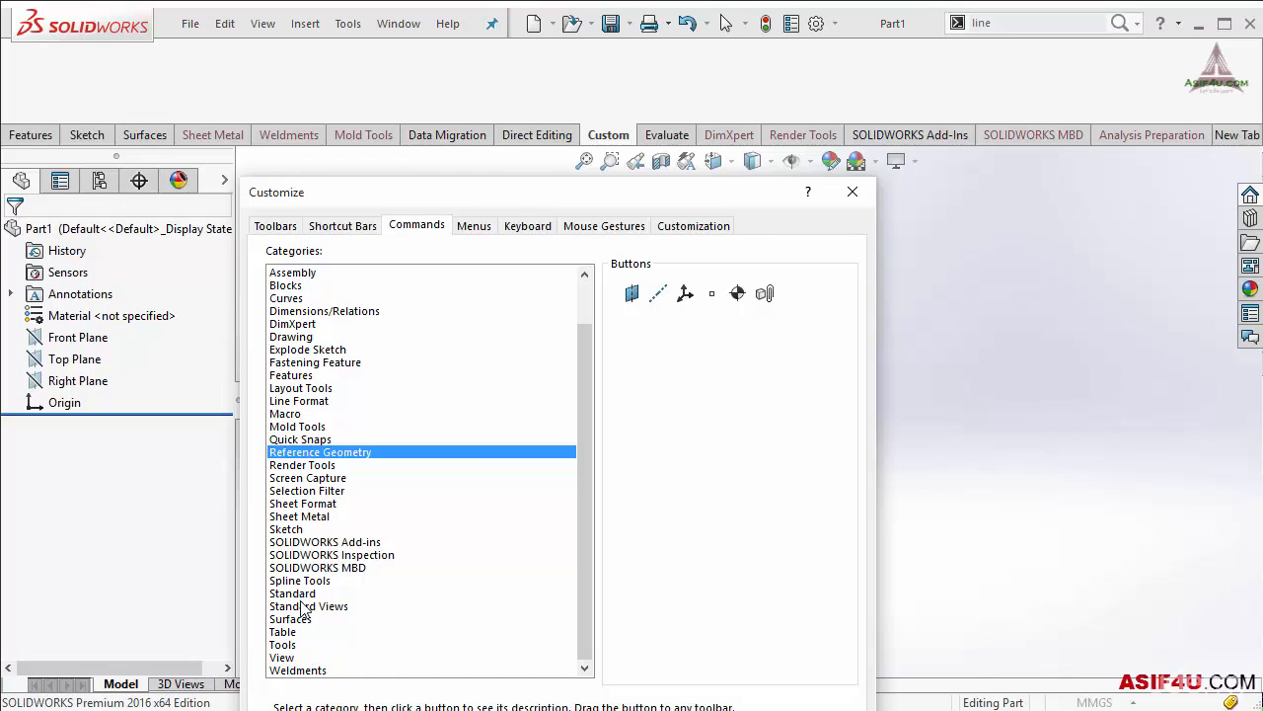
pyautogui.click(308, 504)
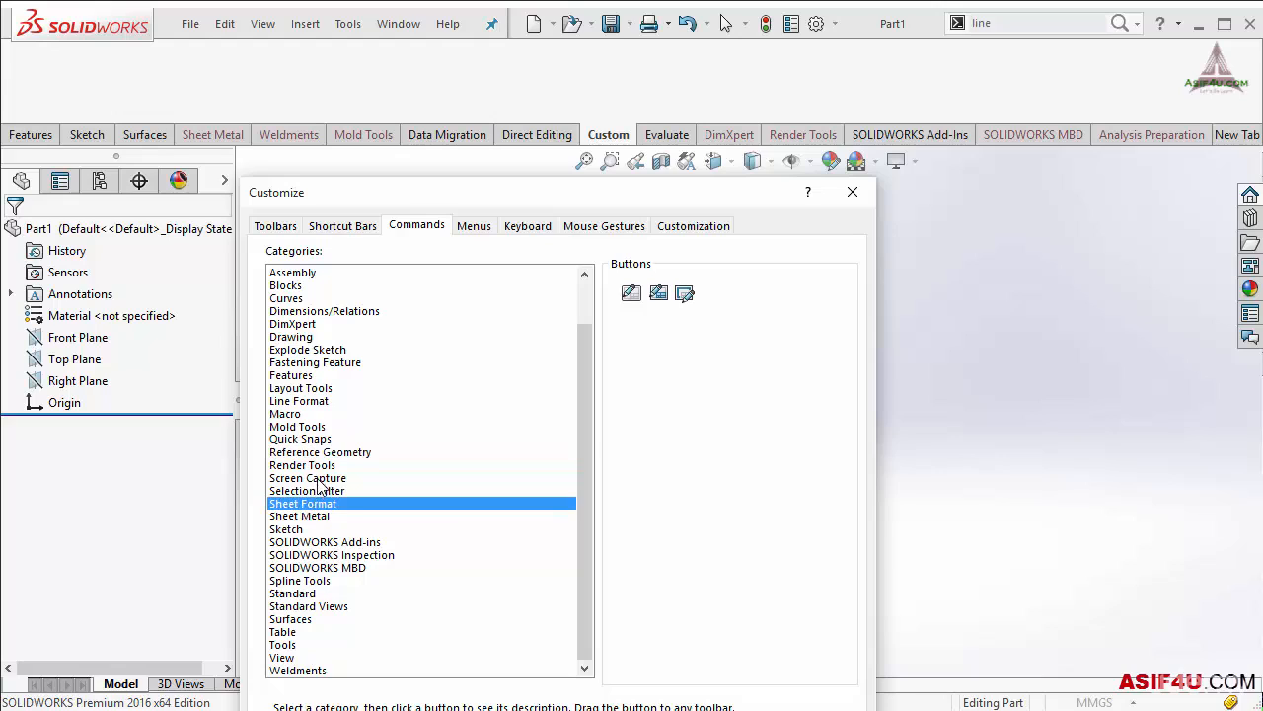
pyautogui.click(312, 517)
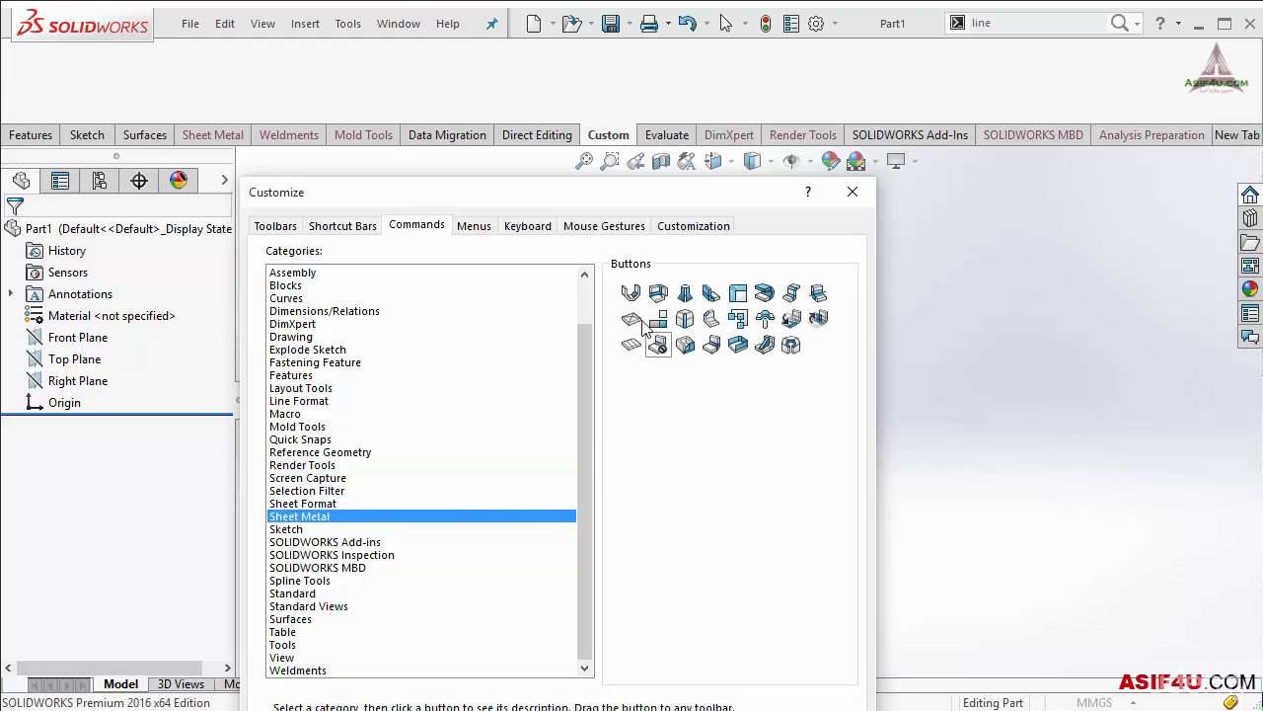
pyautogui.moveTo(630, 293); pyautogui.dragTo(39, 93)
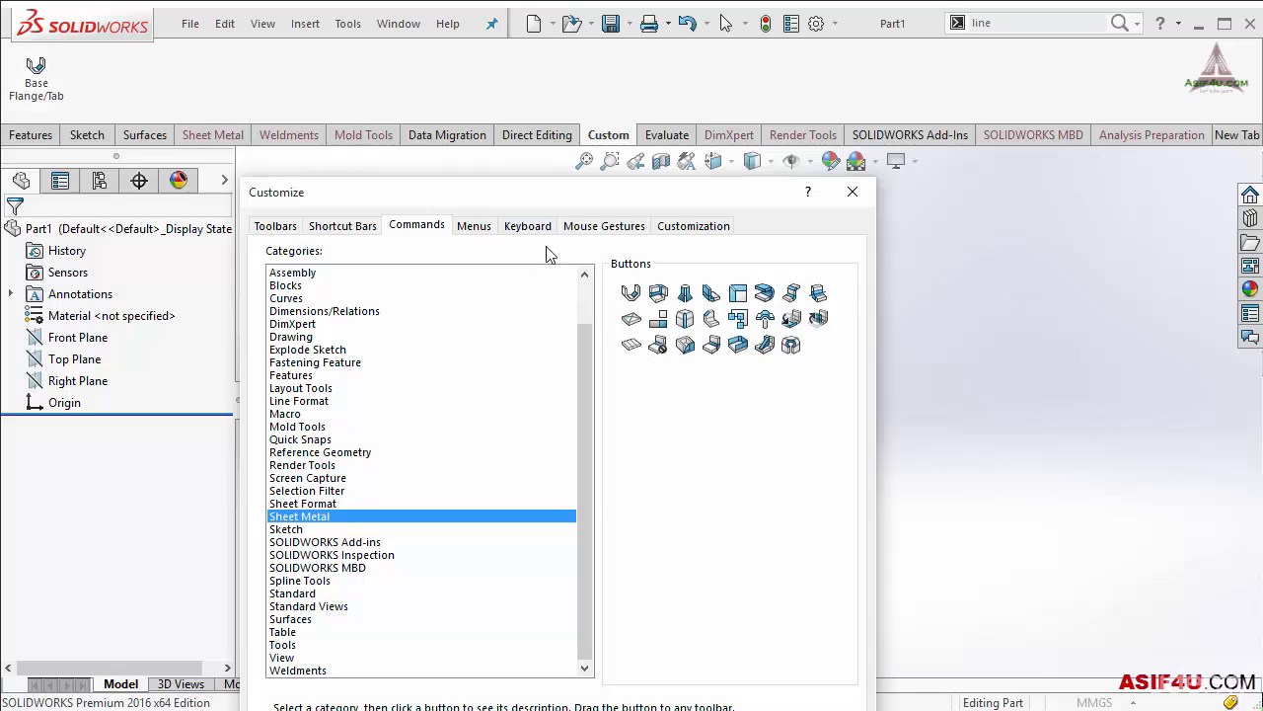
pyautogui.moveTo(710, 293); pyautogui.dragTo(94, 77)
# Step: Add the Extruded Boss/Base, Hole Wizard and Fillet commands from the Features category to the Custom tab
pyautogui.moveTo(583, 472); pyautogui.dragTo(582, 387)
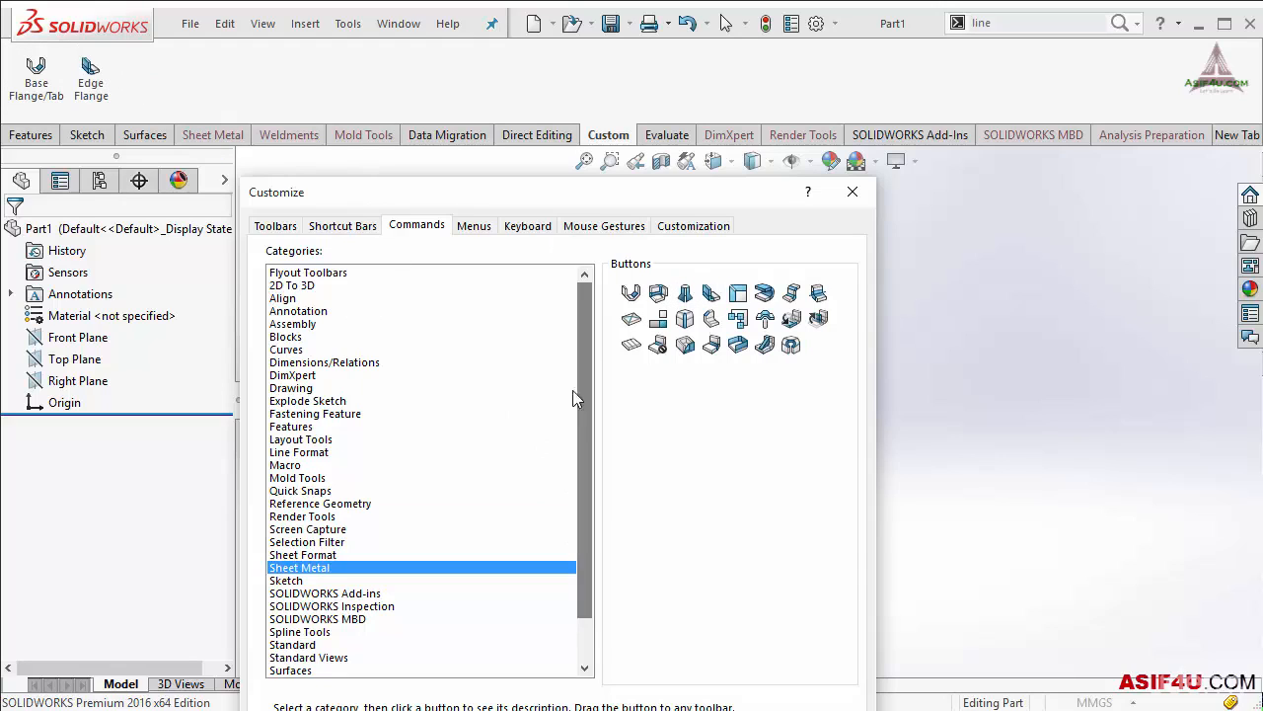
pyautogui.click(291, 427)
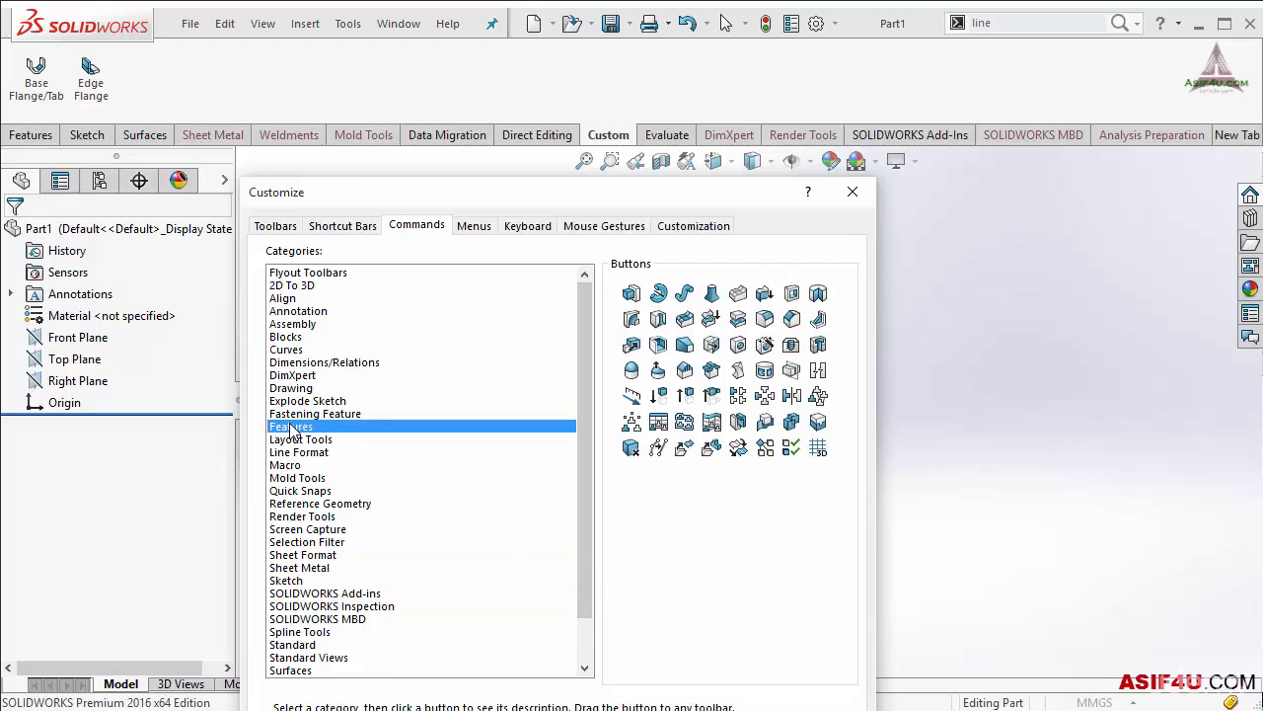
pyautogui.moveTo(631, 293); pyautogui.dragTo(144, 84)
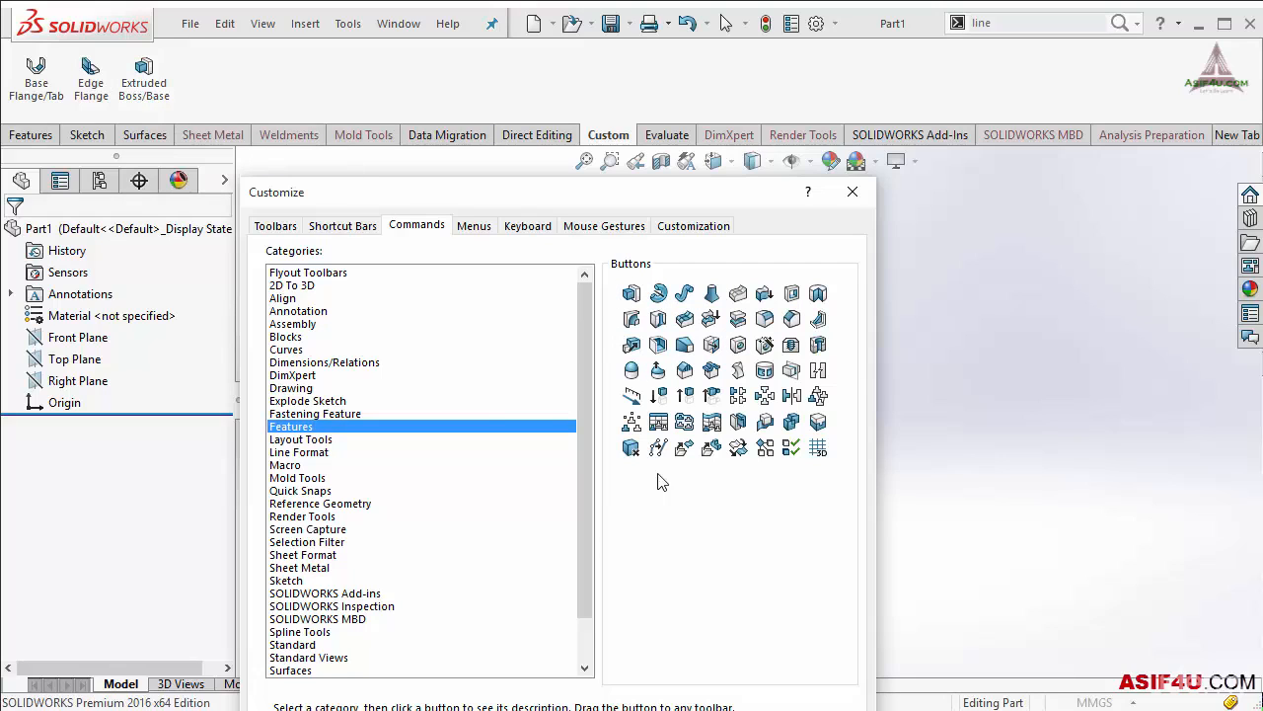
pyautogui.moveTo(766, 345); pyautogui.dragTo(217, 85)
pyautogui.moveTo(765, 318); pyautogui.dragTo(239, 89)
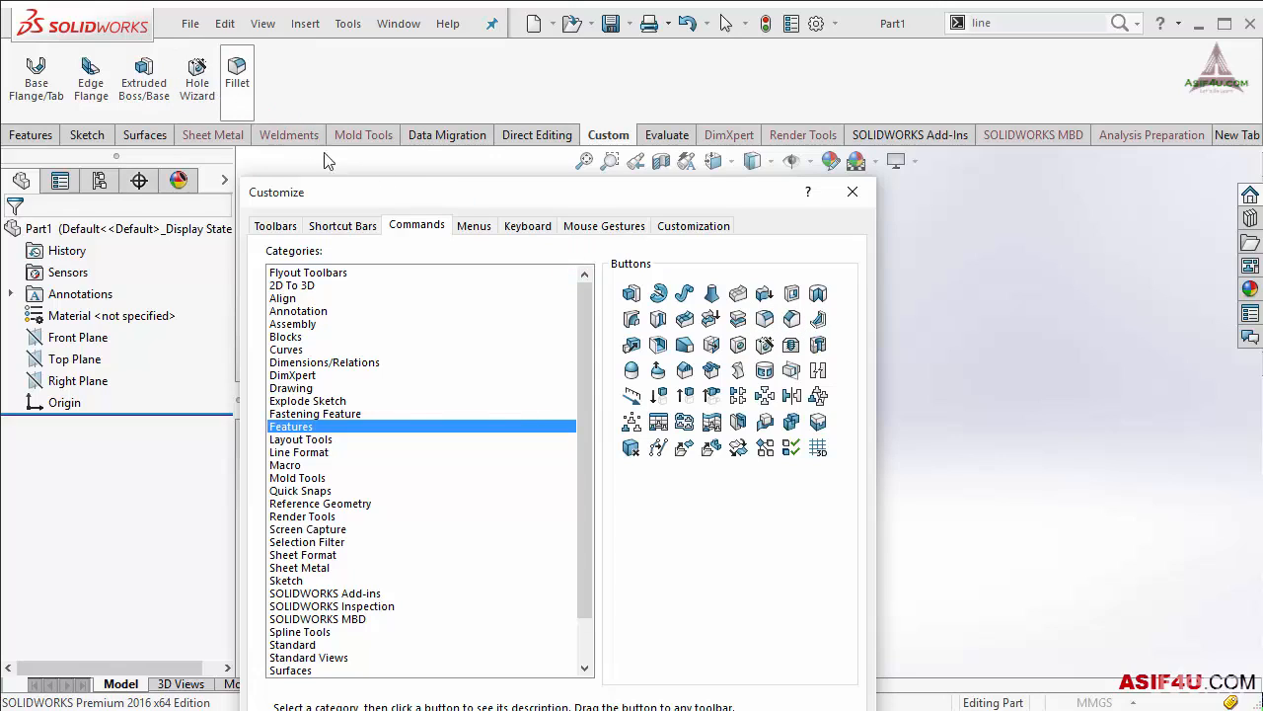
# Step: Close the Customize dialog and check the Custom and Direct Editing tabs in the CommandManager
pyautogui.moveTo(592, 197); pyautogui.dragTo(672, 184)
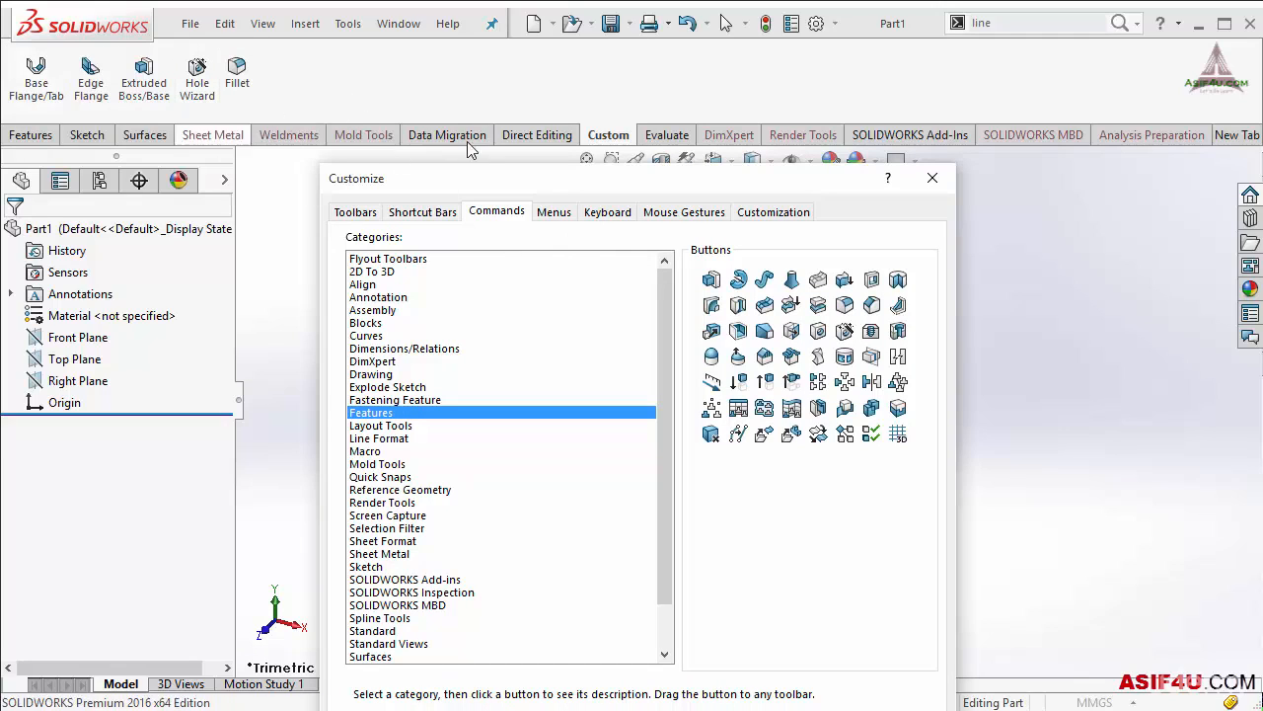
pyautogui.moveTo(627, 188); pyautogui.dragTo(498, 141)
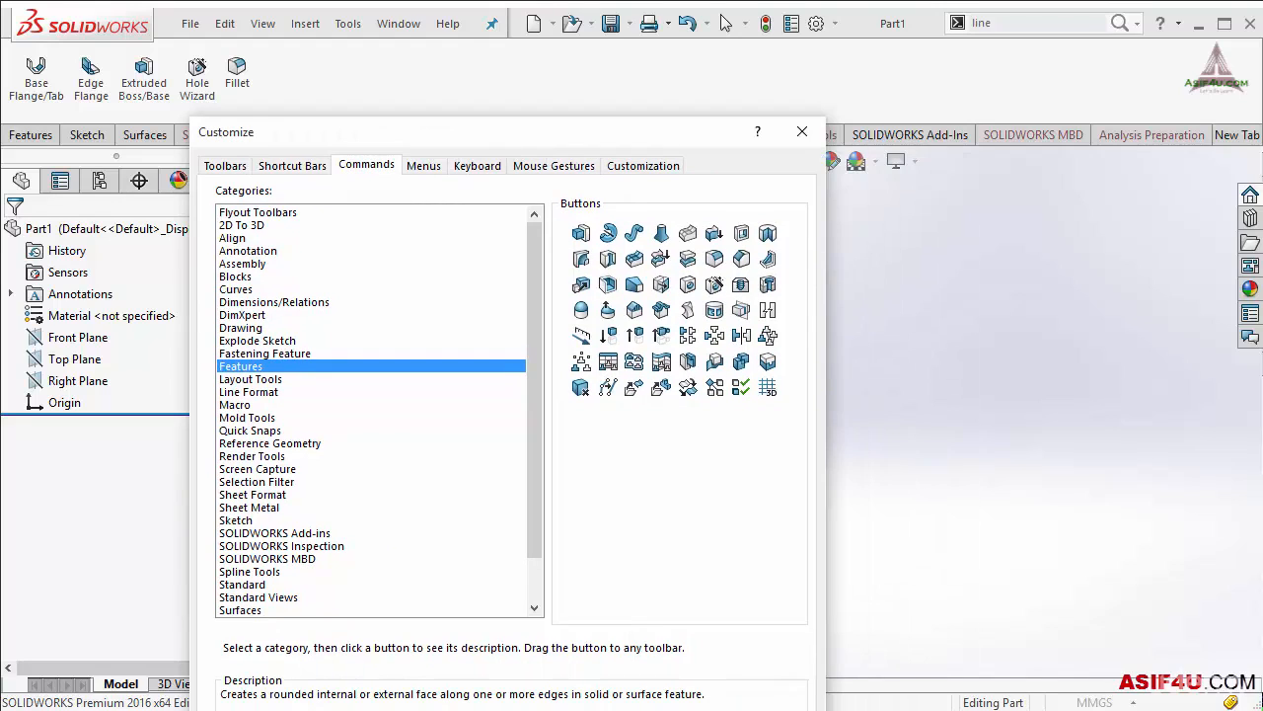
pyautogui.click(632, 709)
pyautogui.click(320, 132)
pyautogui.click(385, 138)
pyautogui.click(329, 135)
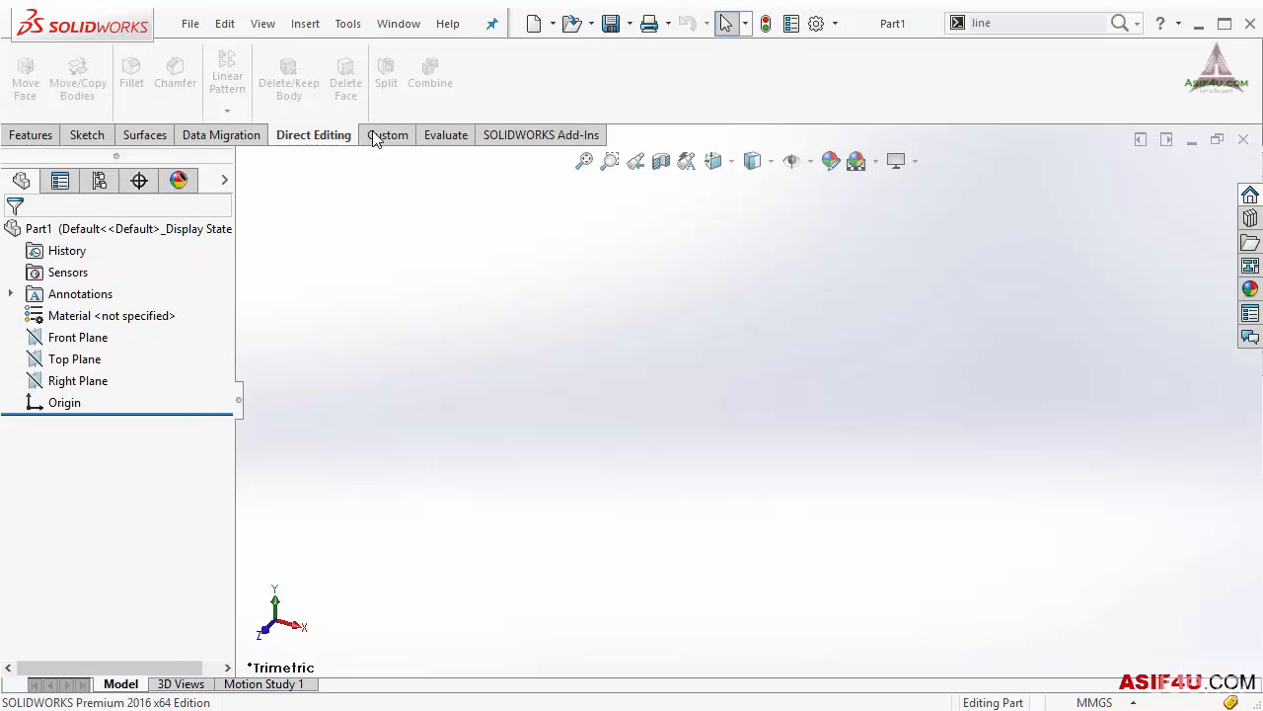
# Step: Hide the Custom tab from the CommandManager and show it again
pyautogui.rightClick(309, 136)
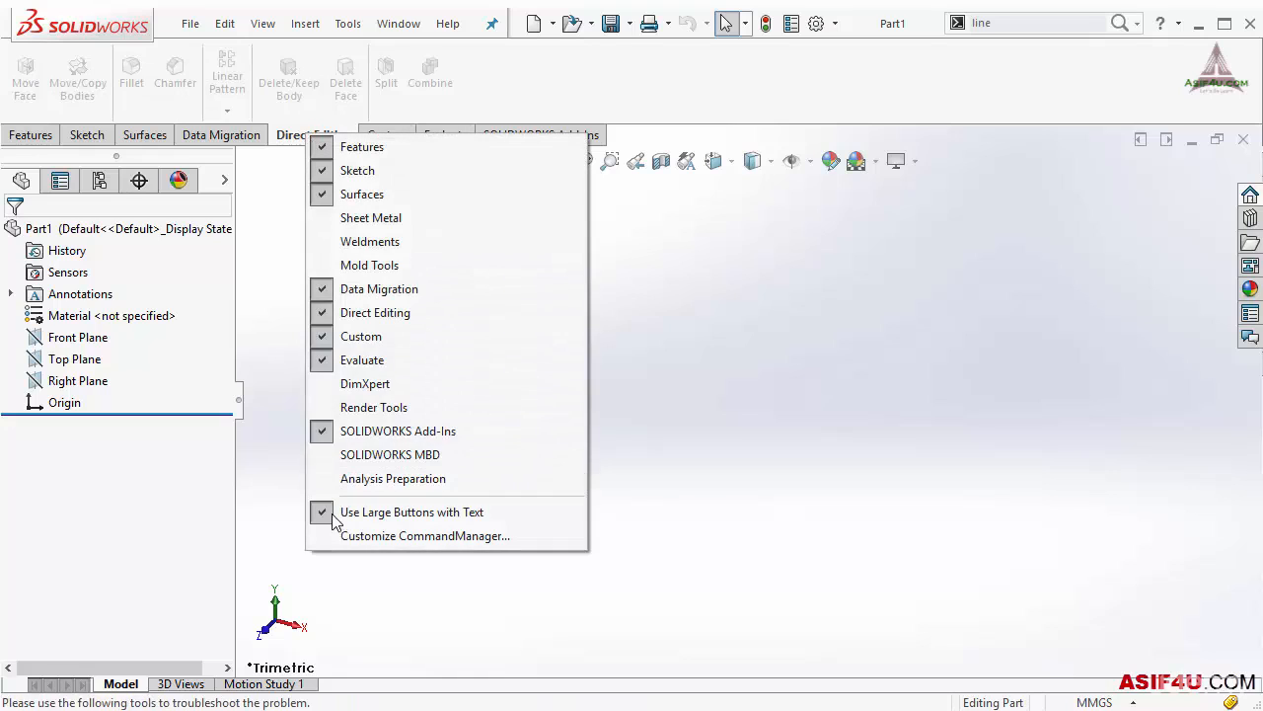
pyautogui.click(324, 339)
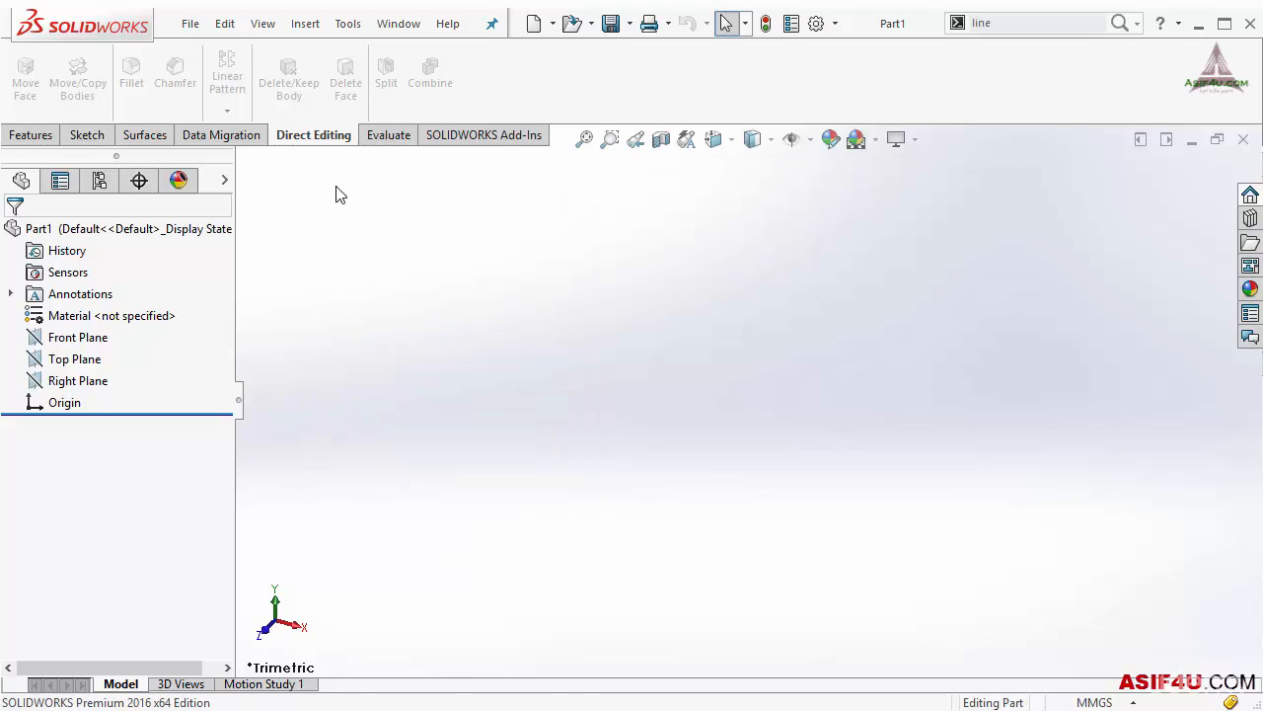
pyautogui.click(85, 140)
pyautogui.rightClick(89, 139)
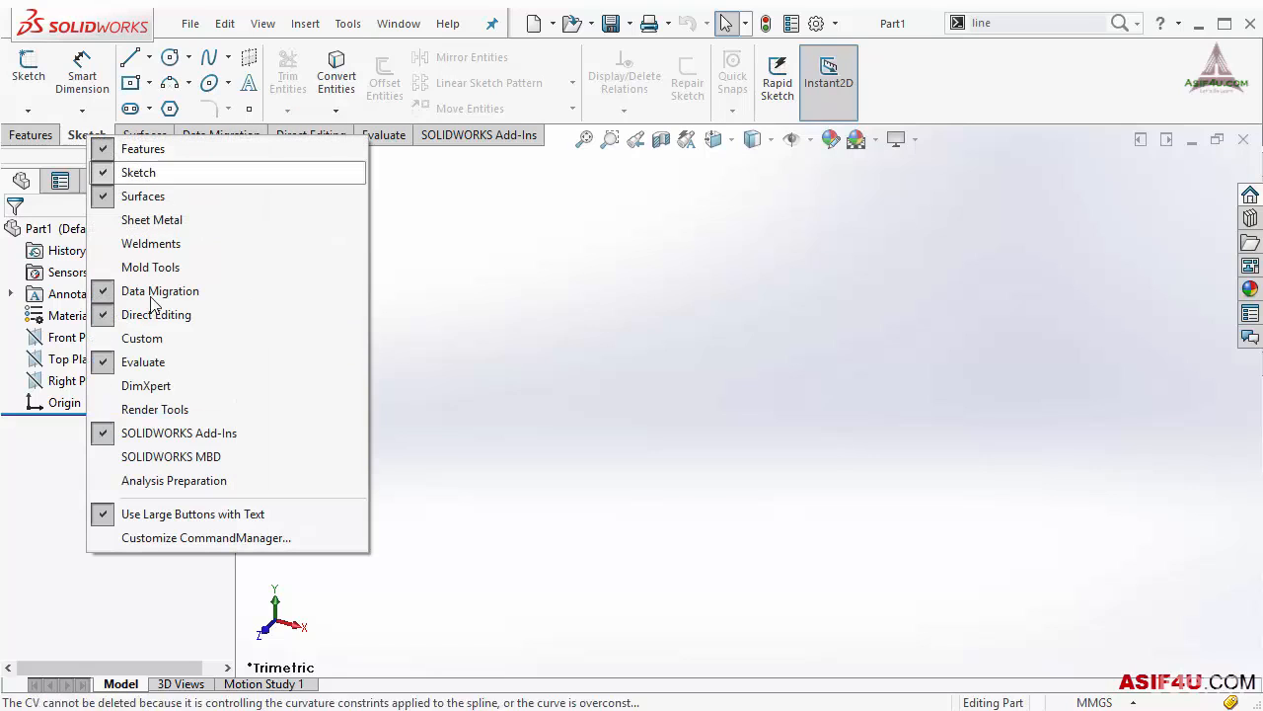
pyautogui.click(111, 339)
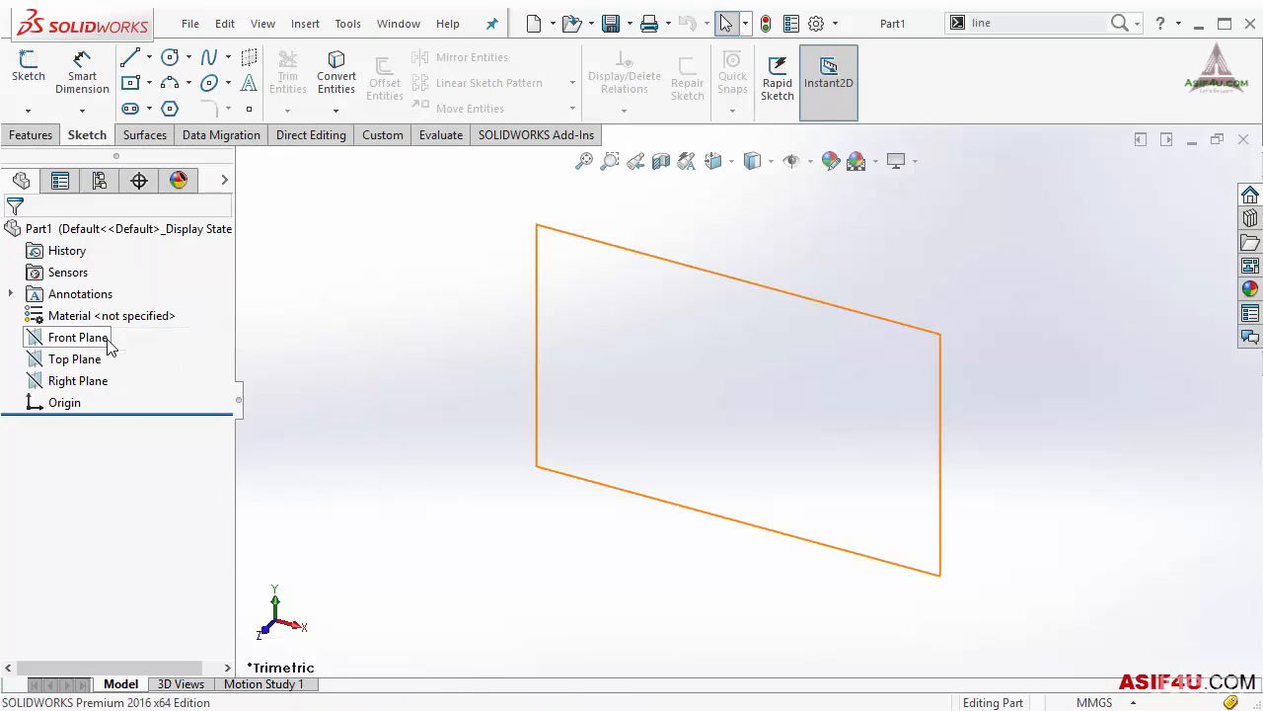
# Step: Open CommandManager customization for the Custom tab and begin a new command group at Extruded Boss/Base
pyautogui.click(393, 138)
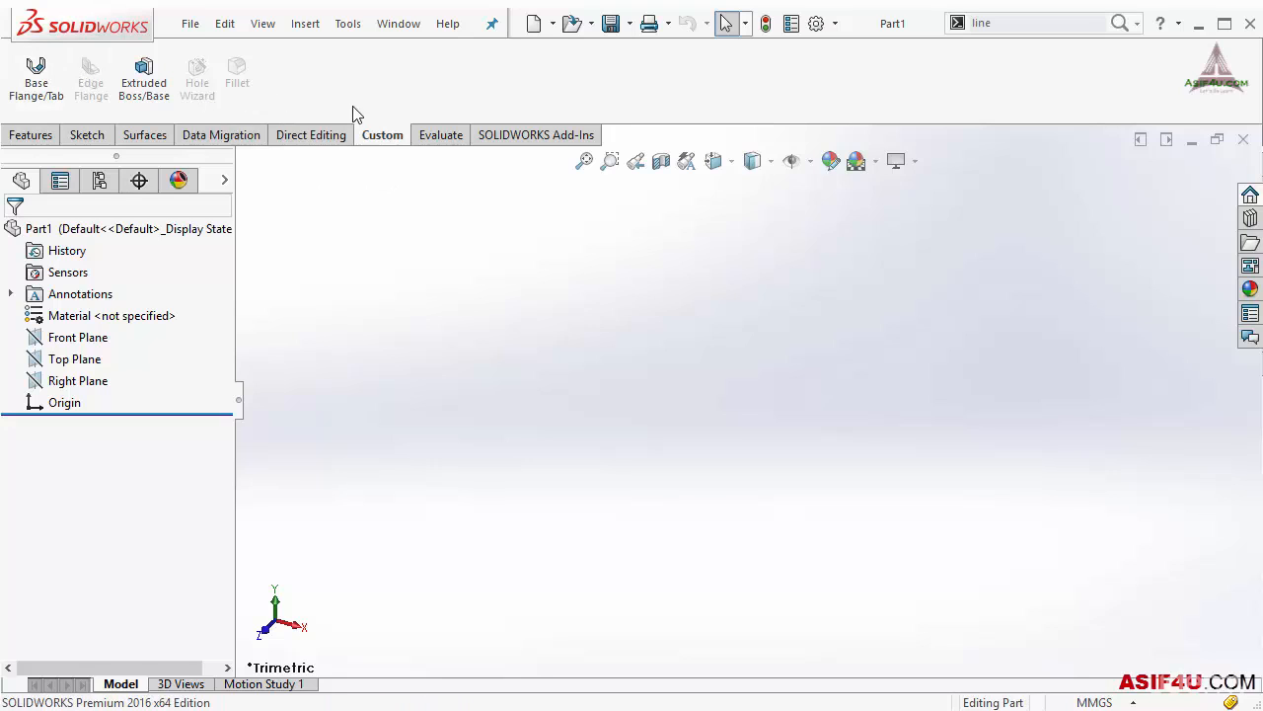
pyautogui.rightClick(474, 65)
pyautogui.click(533, 119)
pyautogui.moveTo(554, 134); pyautogui.dragTo(676, 143)
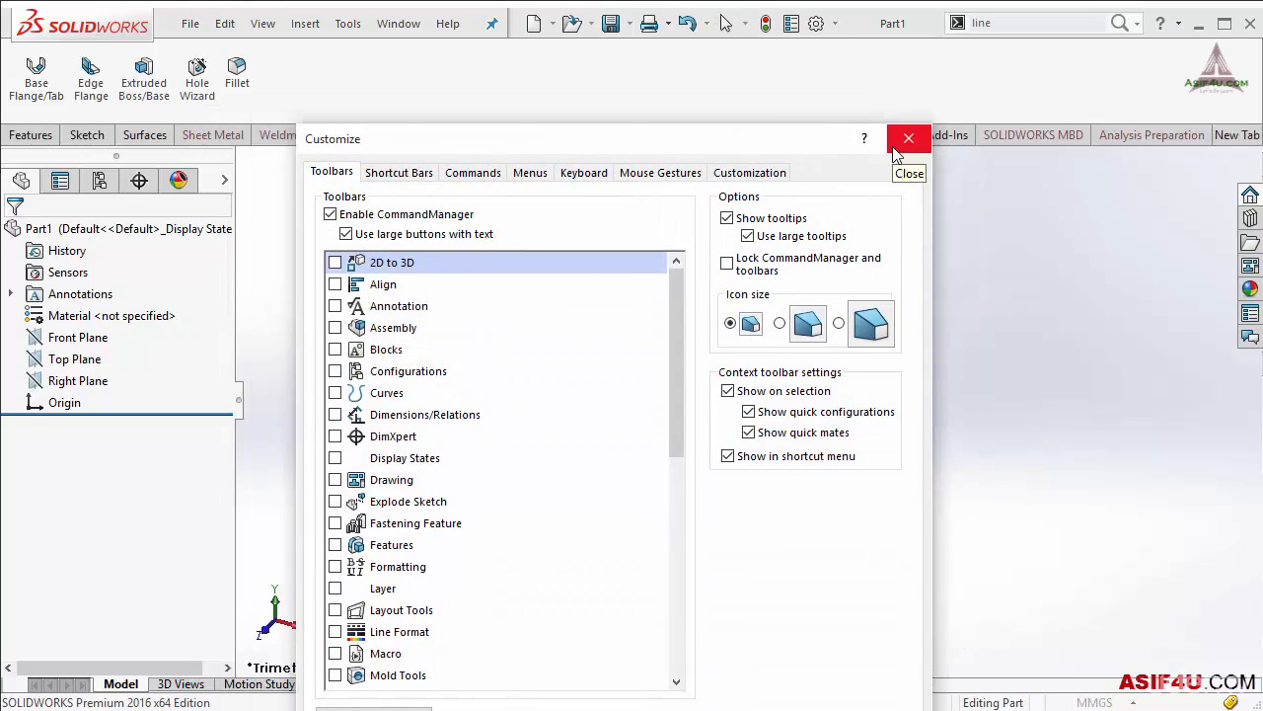
pyautogui.moveTo(555, 127); pyautogui.dragTo(318, 219)
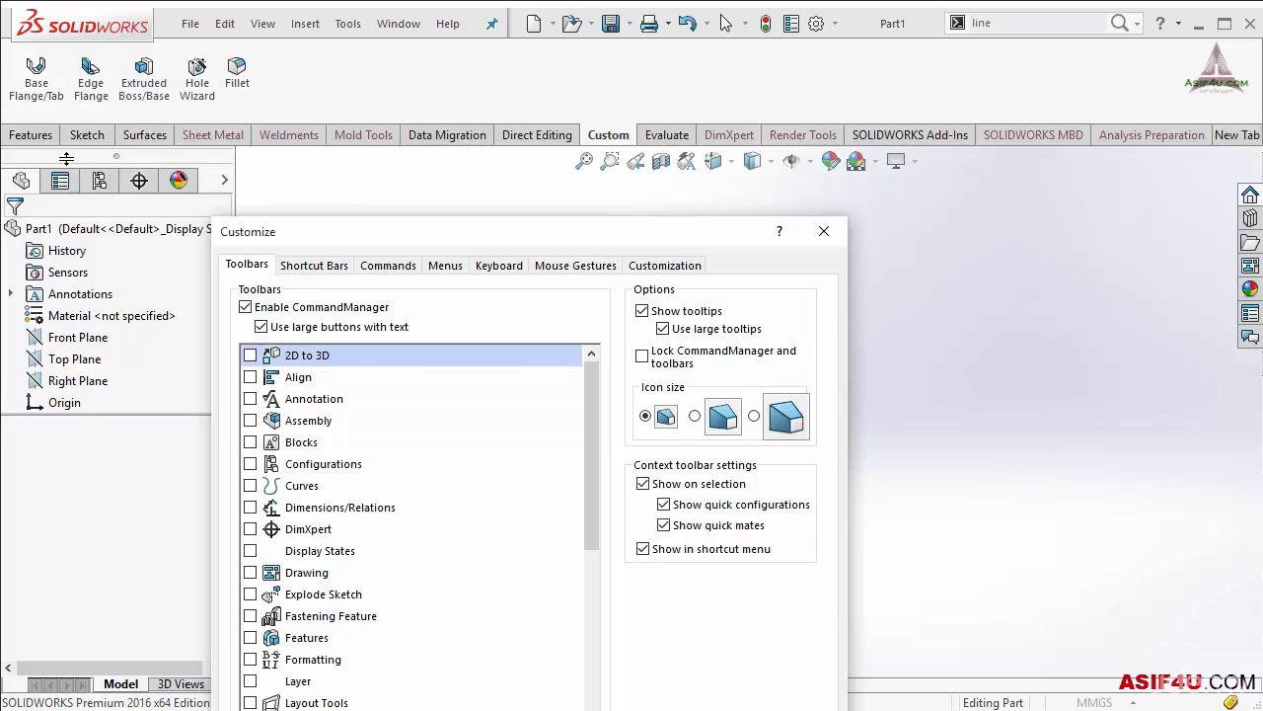
pyautogui.rightClick(139, 82)
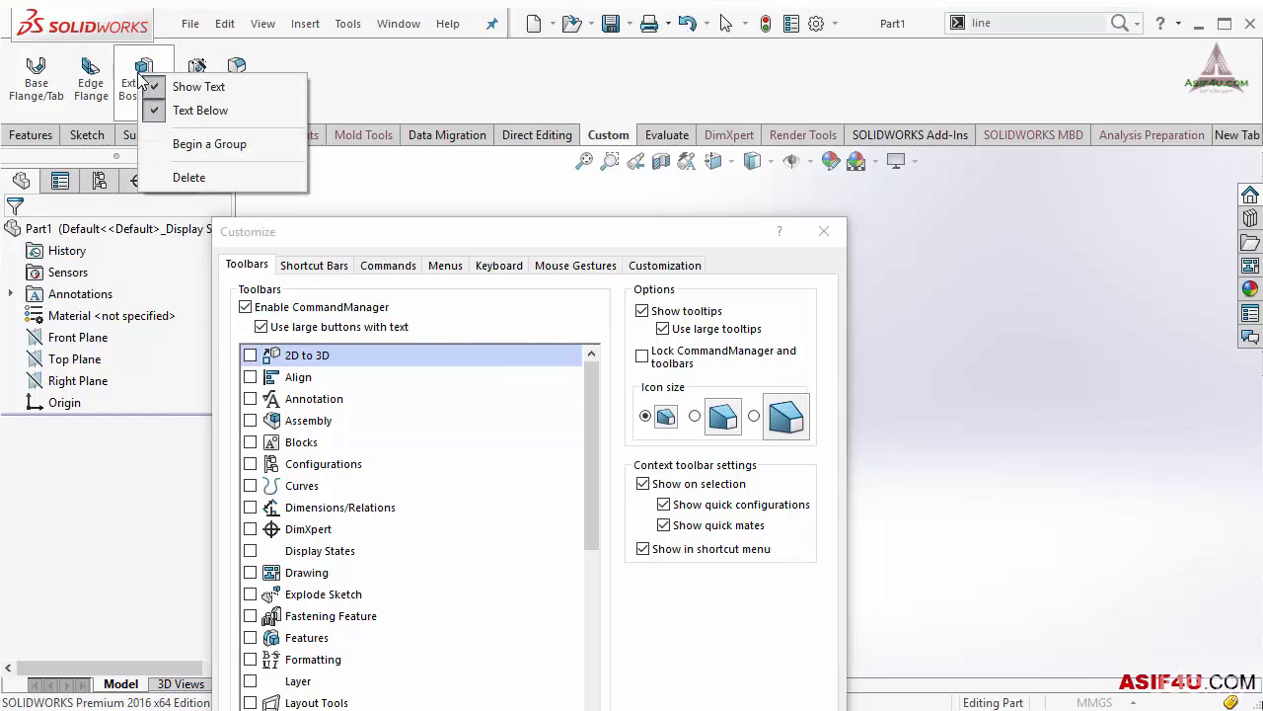
pyautogui.click(193, 148)
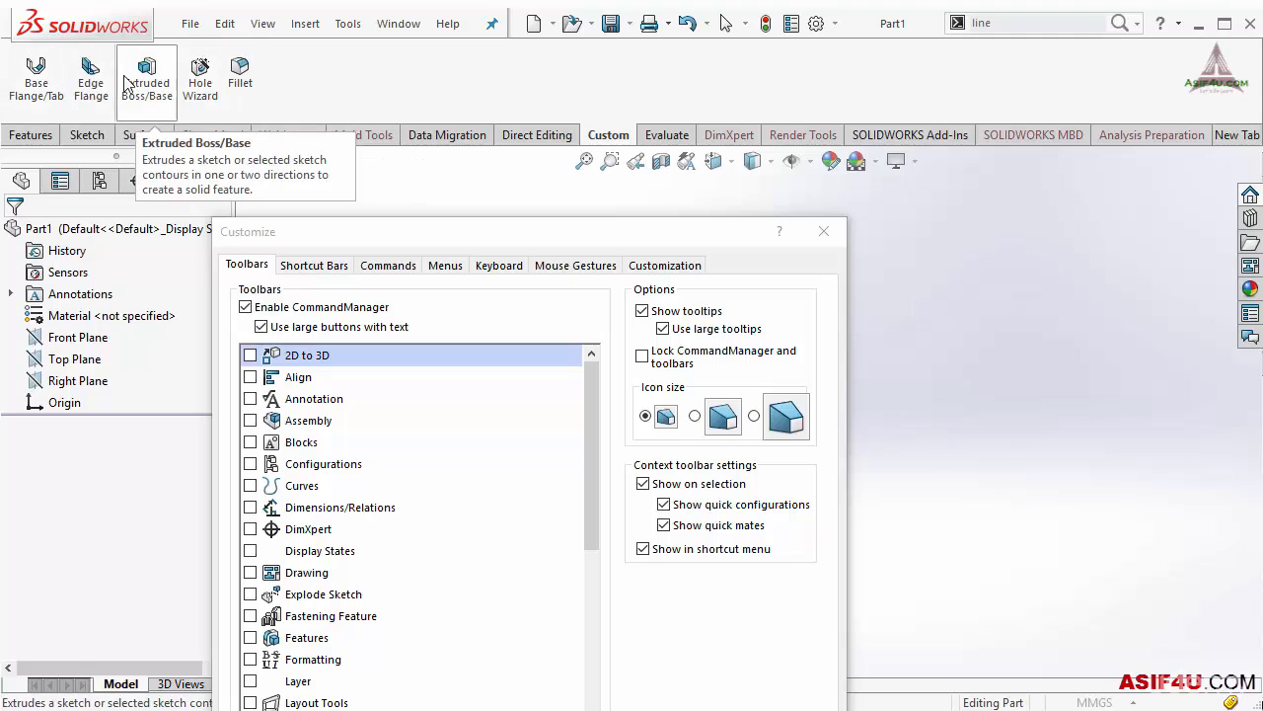
# Step: Begin another group at the Fillet command on the Custom tab and accept the customization
pyautogui.rightClick(242, 88)
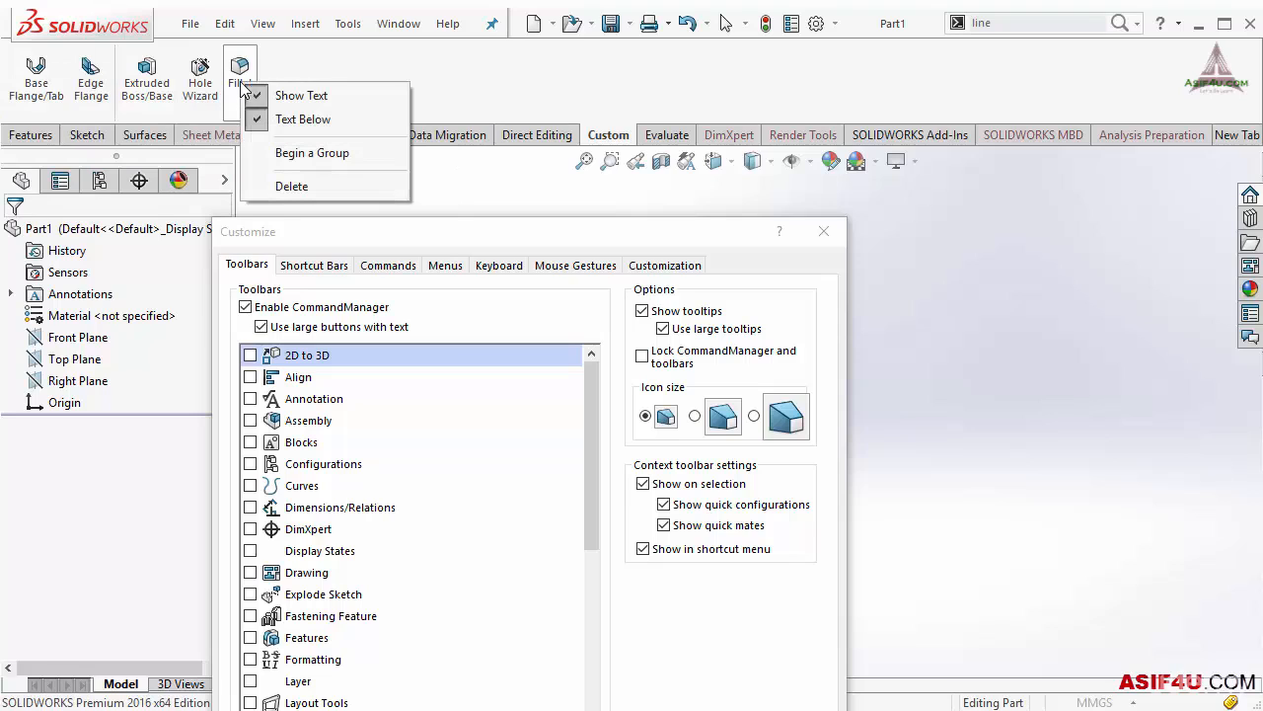
pyautogui.click(296, 153)
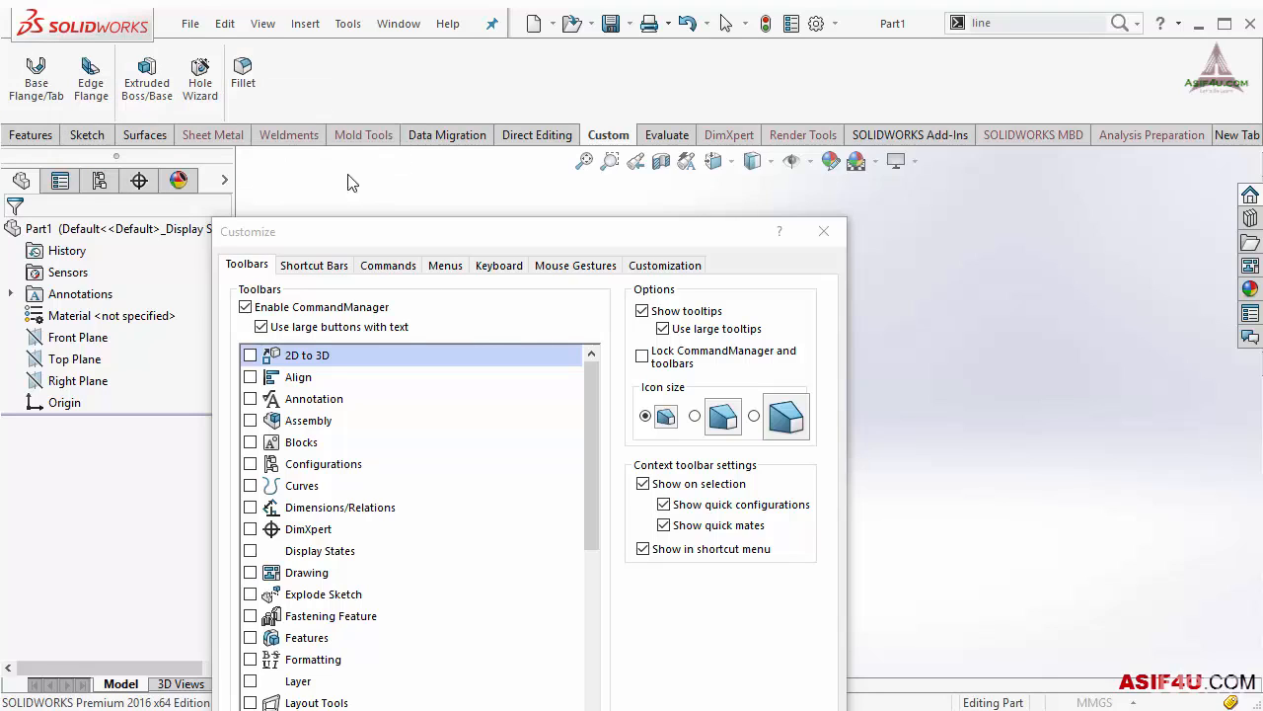
pyautogui.moveTo(659, 235); pyautogui.dragTo(687, 46)
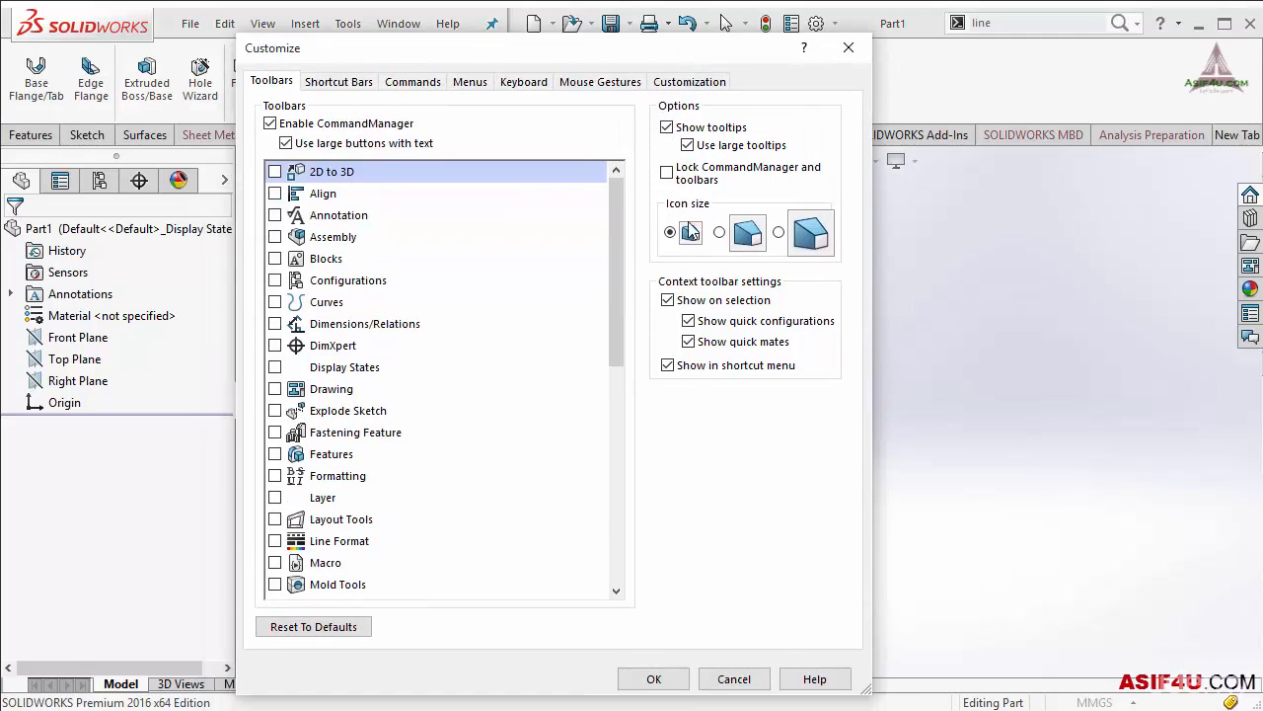
pyautogui.click(651, 675)
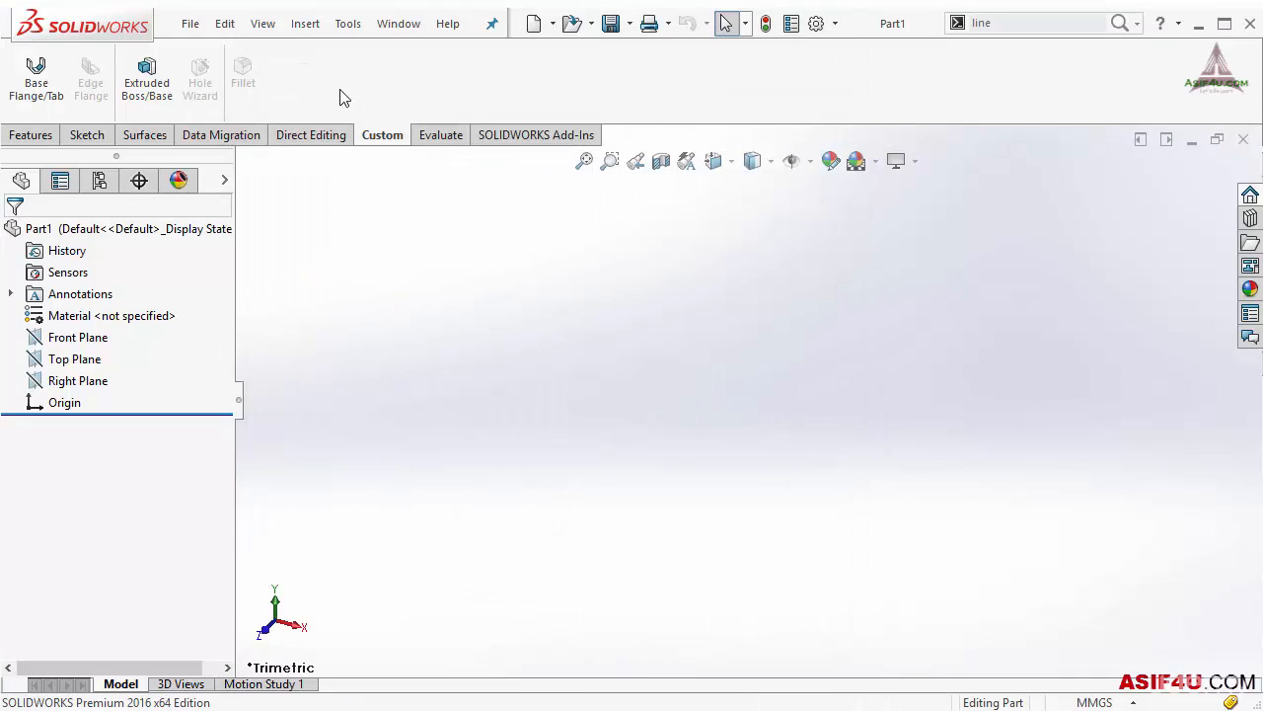
# Step: Review which tabs are enabled in the CommandManager and check the command groups on the Custom tab
pyautogui.click(86, 135)
pyautogui.rightClick(140, 134)
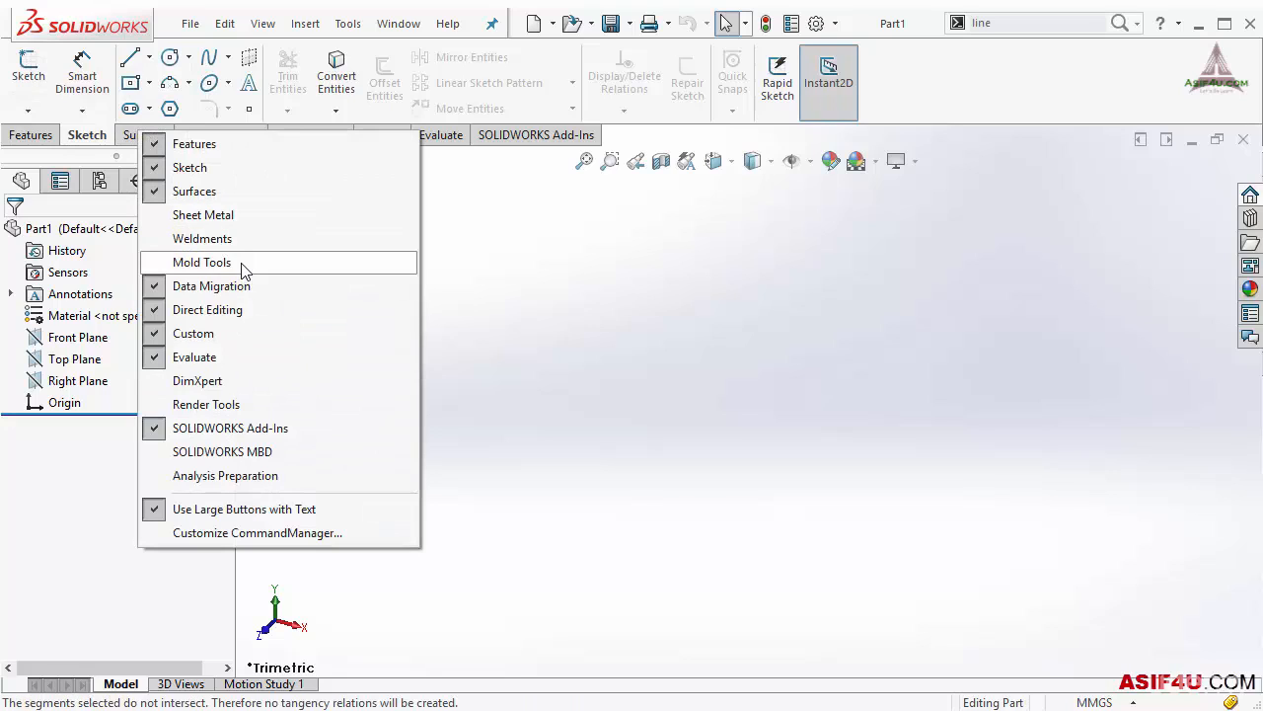
pyautogui.click(638, 302)
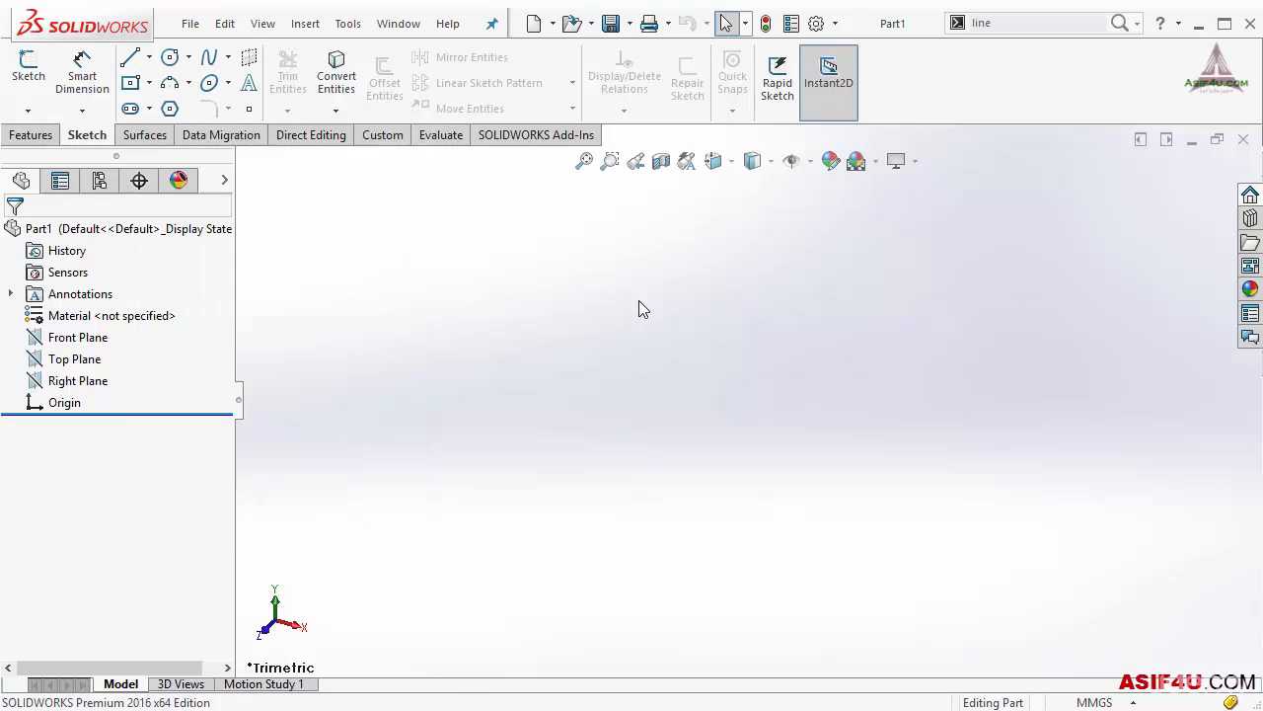
pyautogui.click(385, 138)
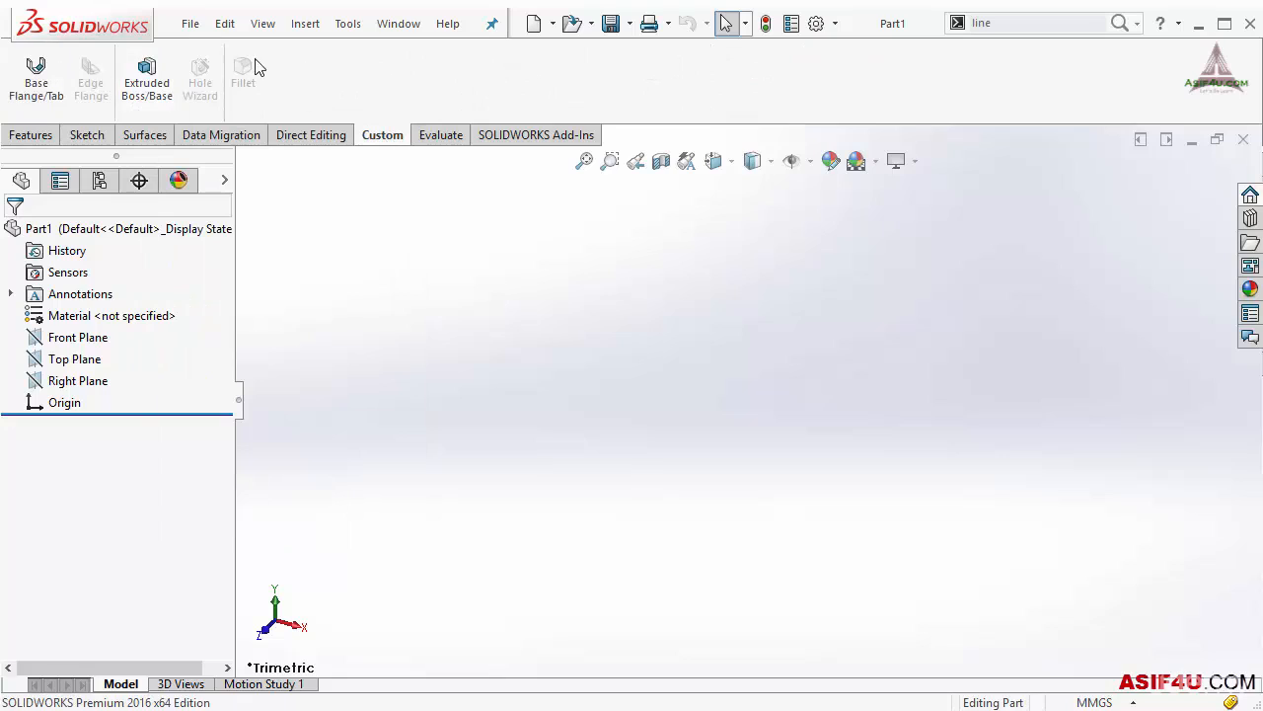